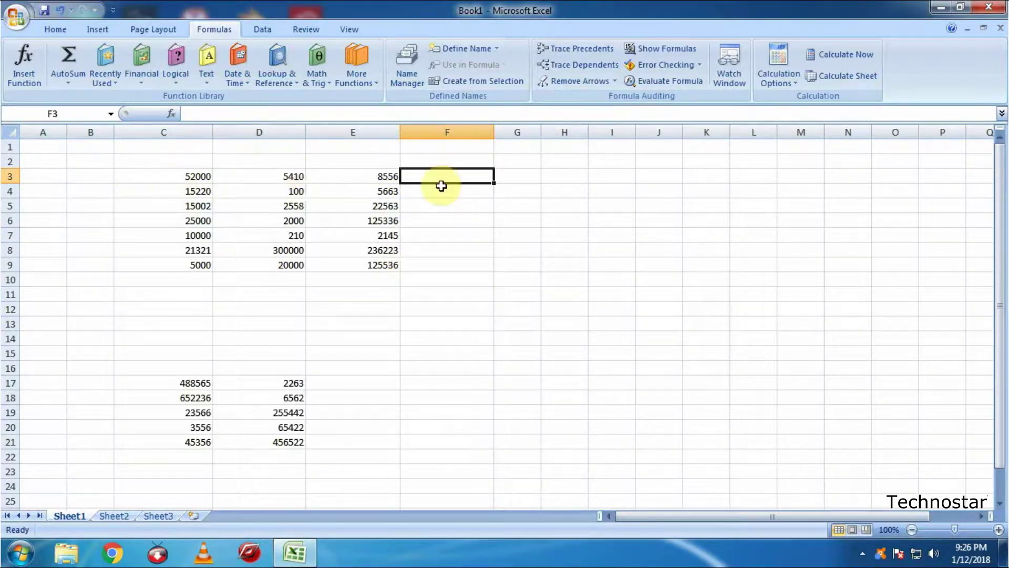
Step: Select row 3's values C3:E3 together with the empty total cell F3
double_click(416, 174)
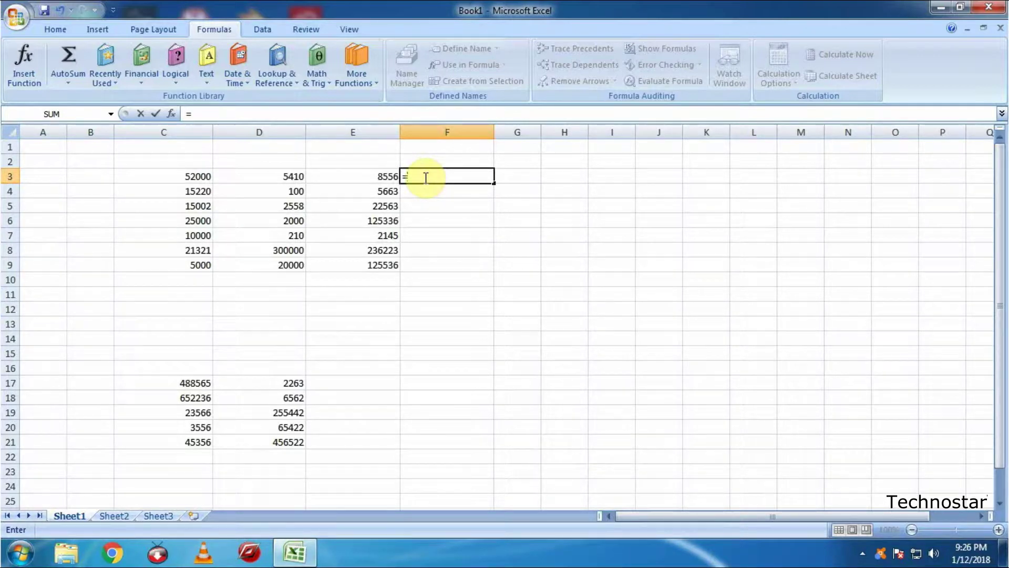
click(204, 174)
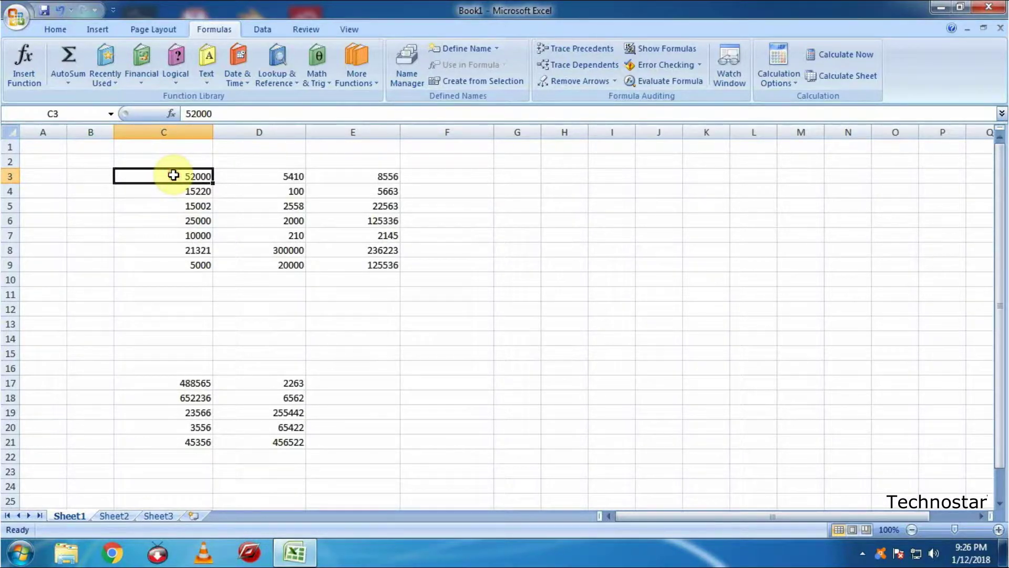
mouse_move(173, 175)
mouse_down()
mouse_move(621, 181)
mouse_move(473, 174)
mouse_move(500, 170)
mouse_move(488, 170)
mouse_up()
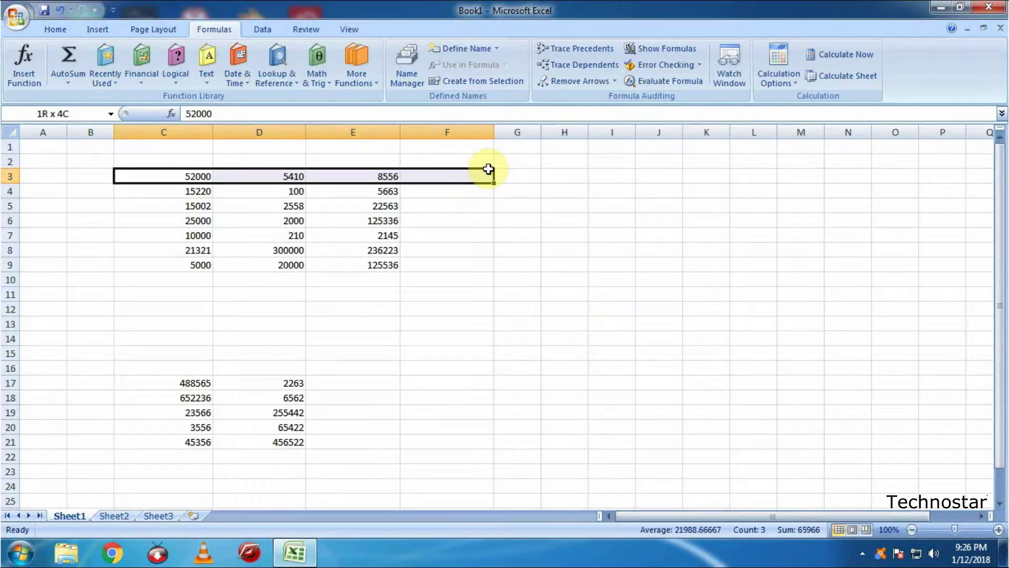
drag(488, 170, 488, 171)
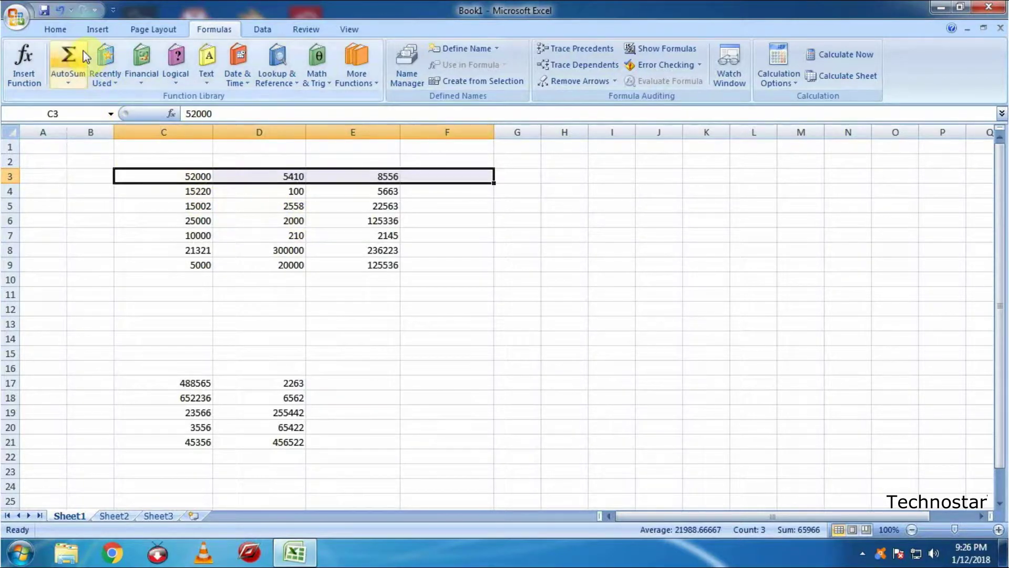
Step: Insert the AutoSum total of row 3 into F3, giving 65966
click(72, 79)
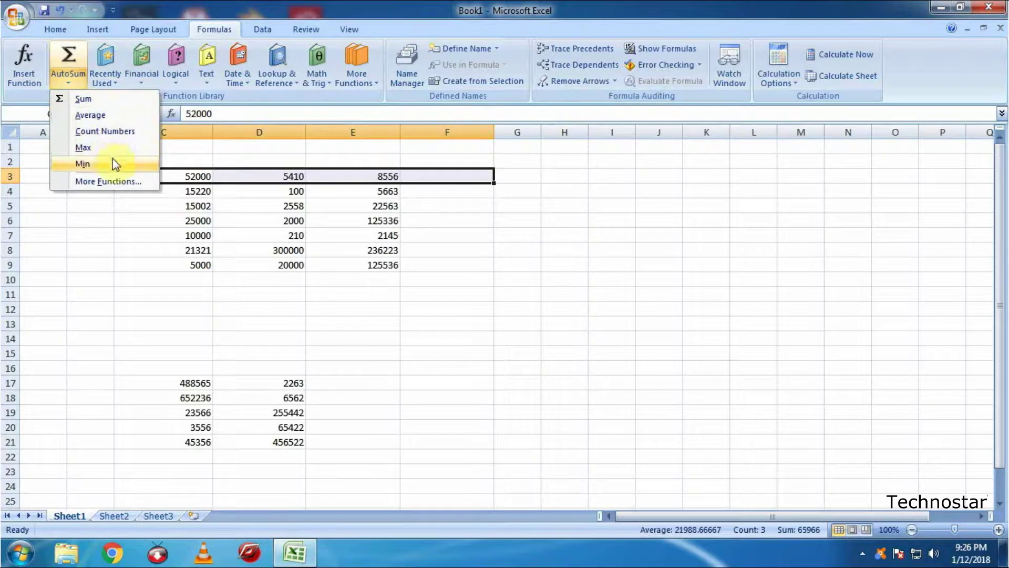
click(60, 45)
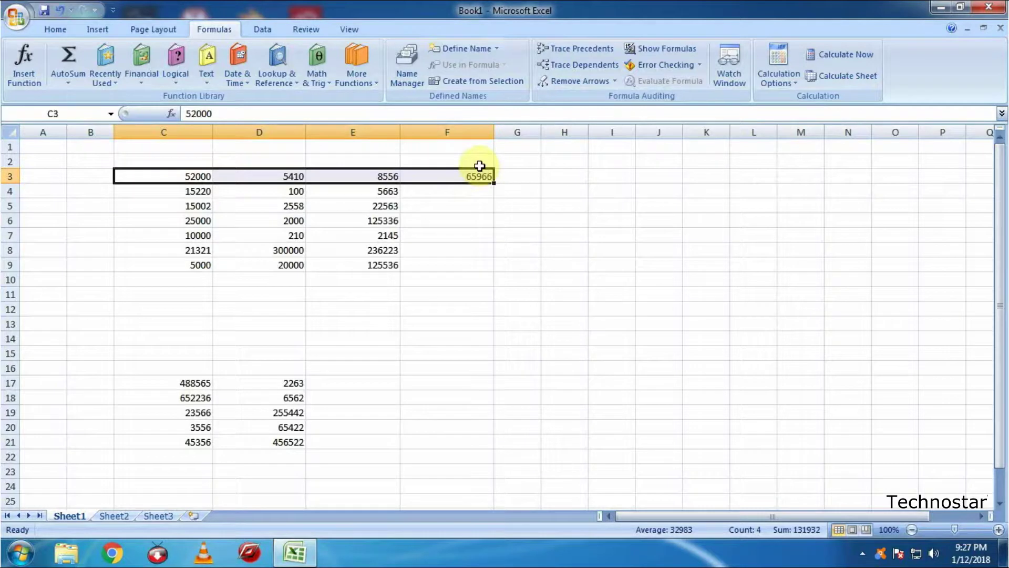
click(523, 174)
click(178, 191)
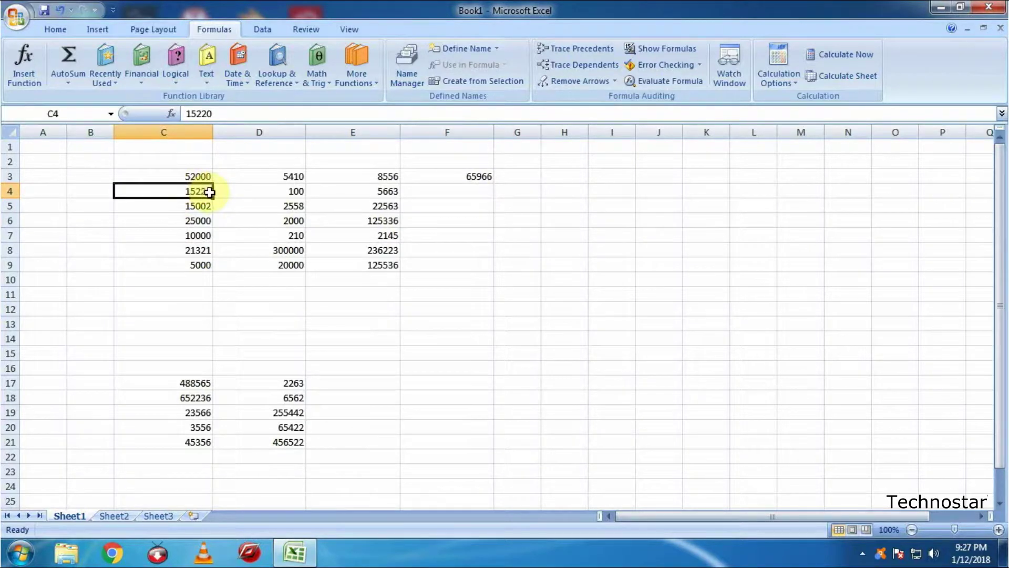
Step: Fill the F3 SUM formula down so rows 3 to 9 each get their total in column F
drag(187, 192, 435, 195)
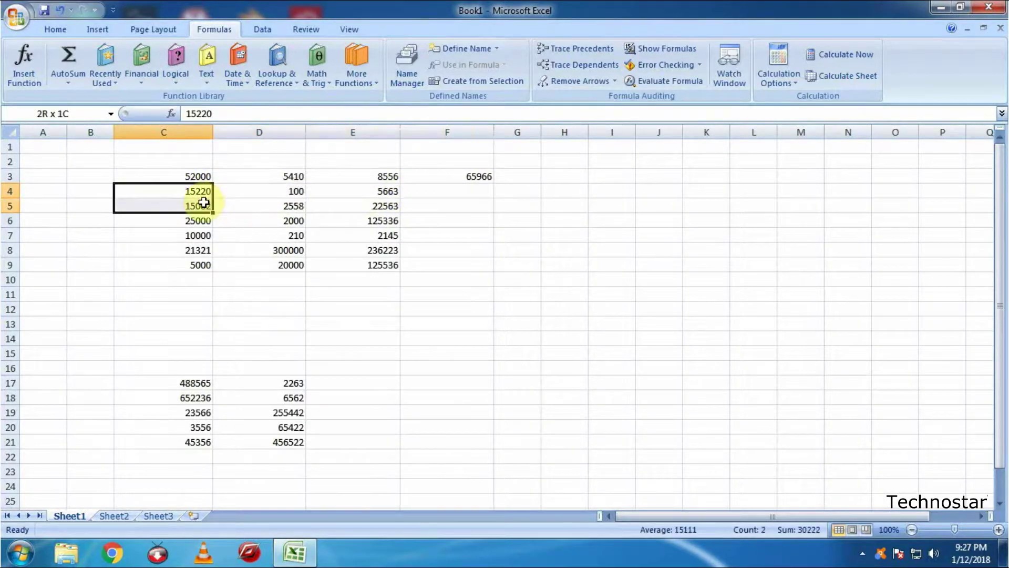
drag(434, 195, 203, 193)
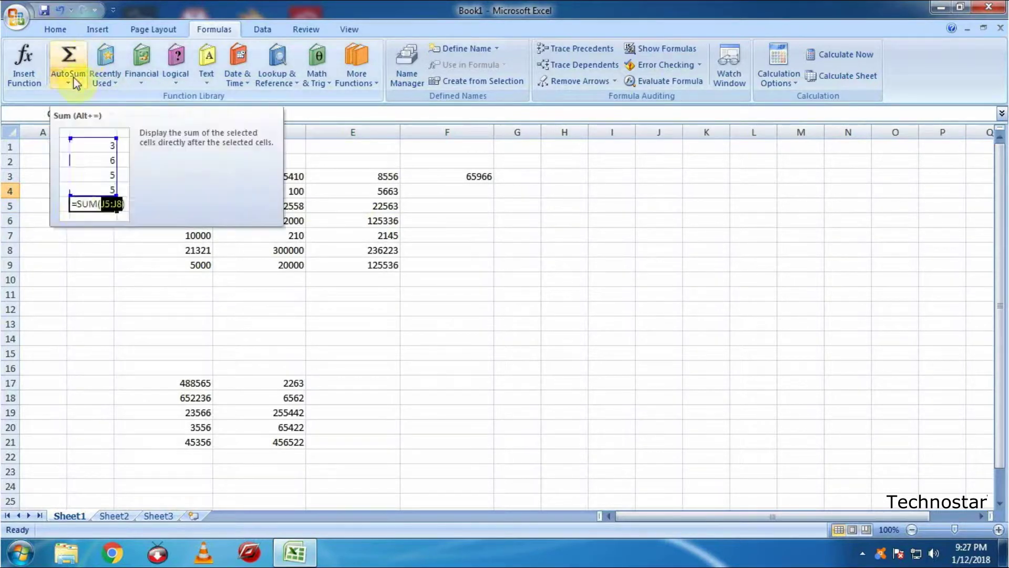
click(465, 174)
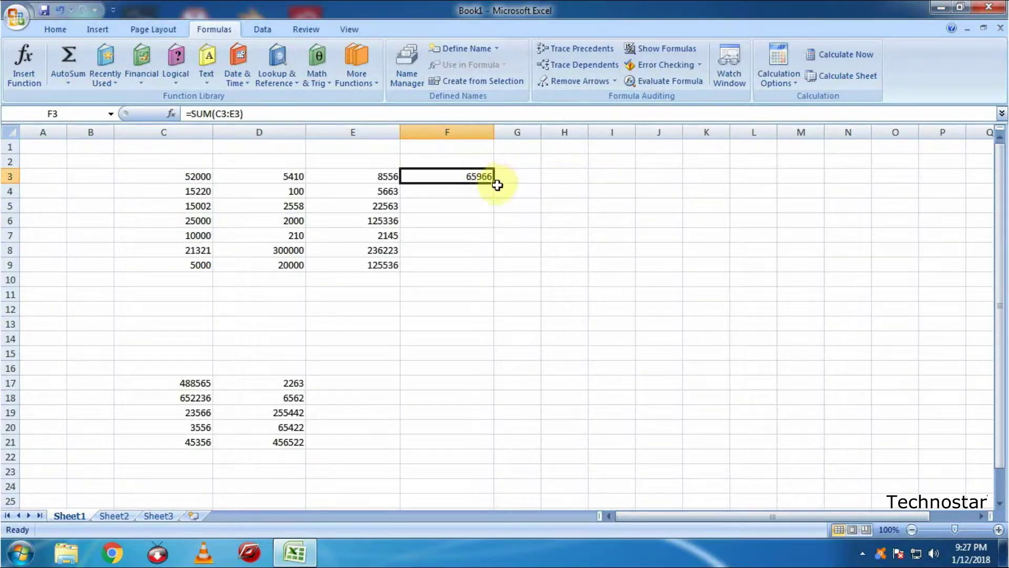
drag(493, 183, 499, 271)
click(526, 217)
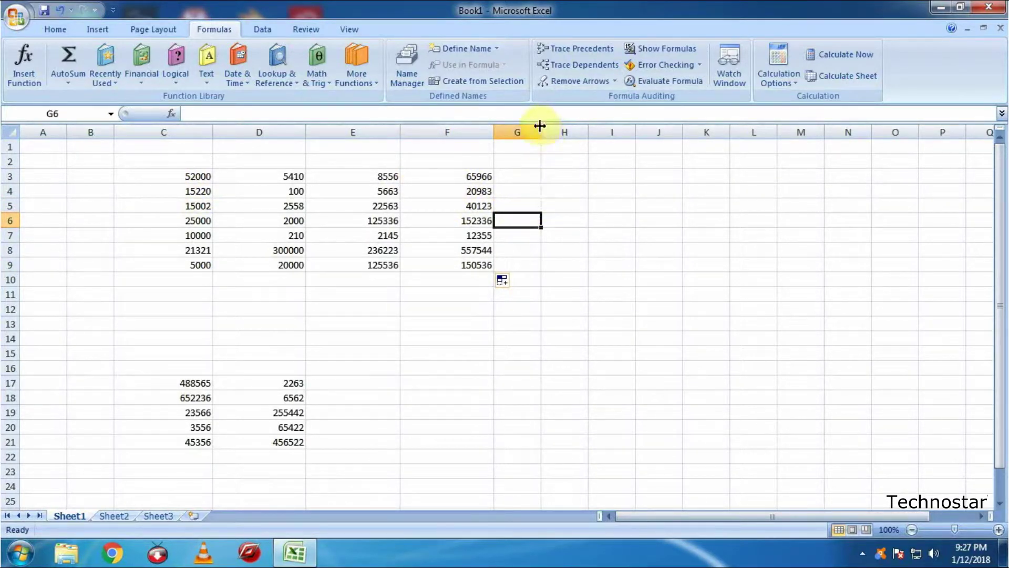
Step: Widen column G by dragging its header border to the right
drag(540, 126, 589, 144)
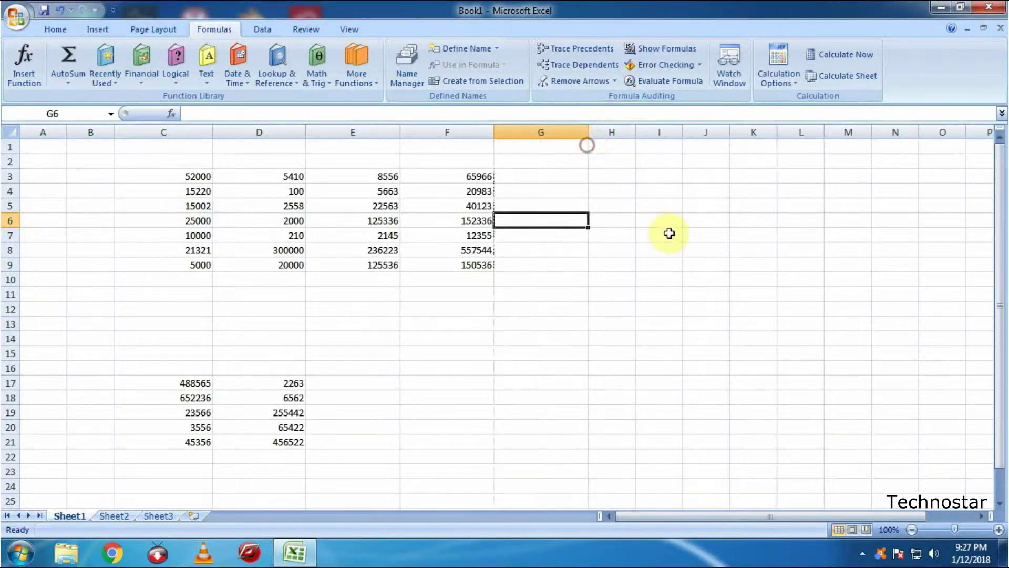
click(484, 177)
drag(489, 176, 539, 172)
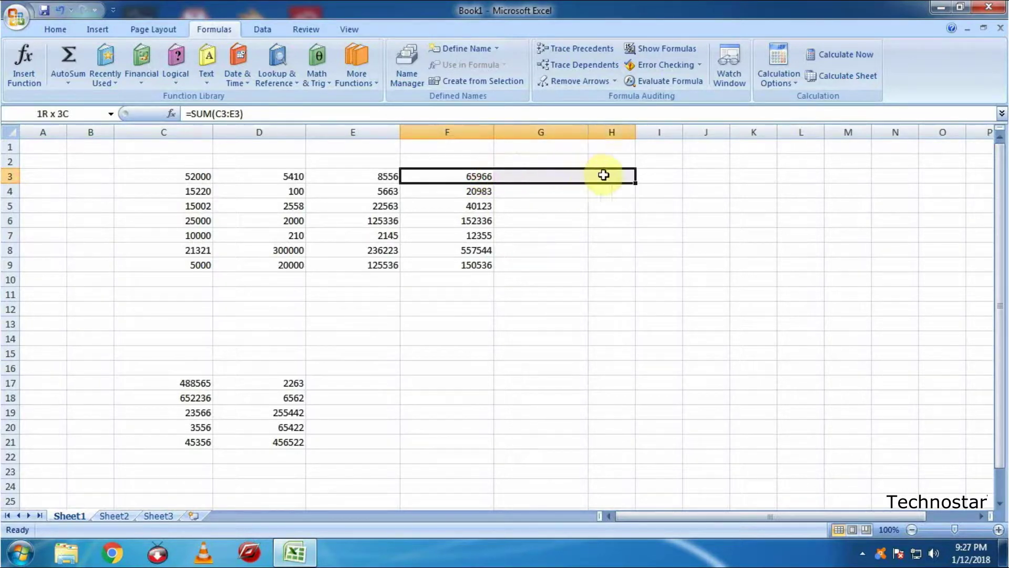
mouse_move(538, 173)
mouse_down()
mouse_move(624, 165)
mouse_move(625, 176)
mouse_up()
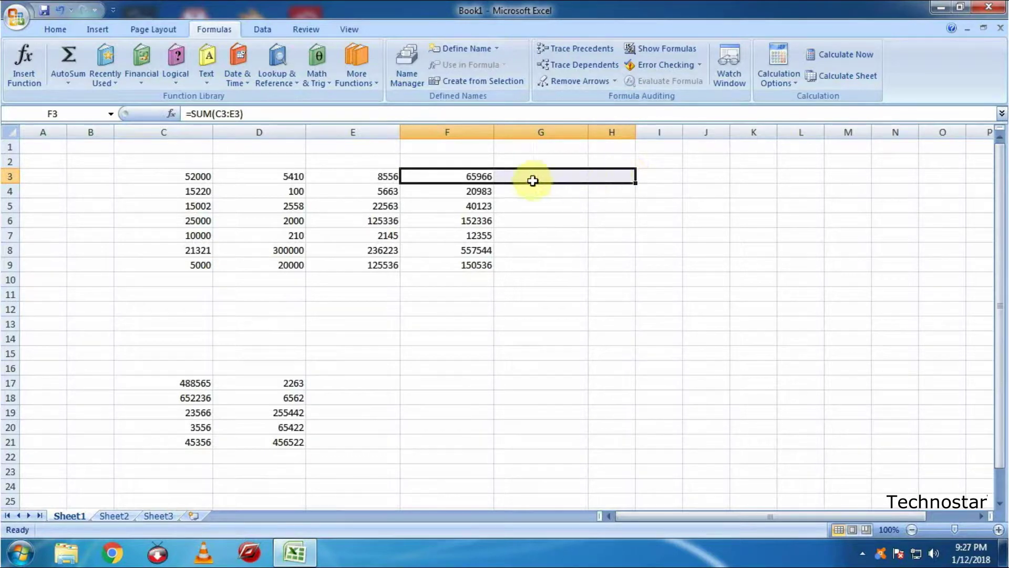
click(603, 172)
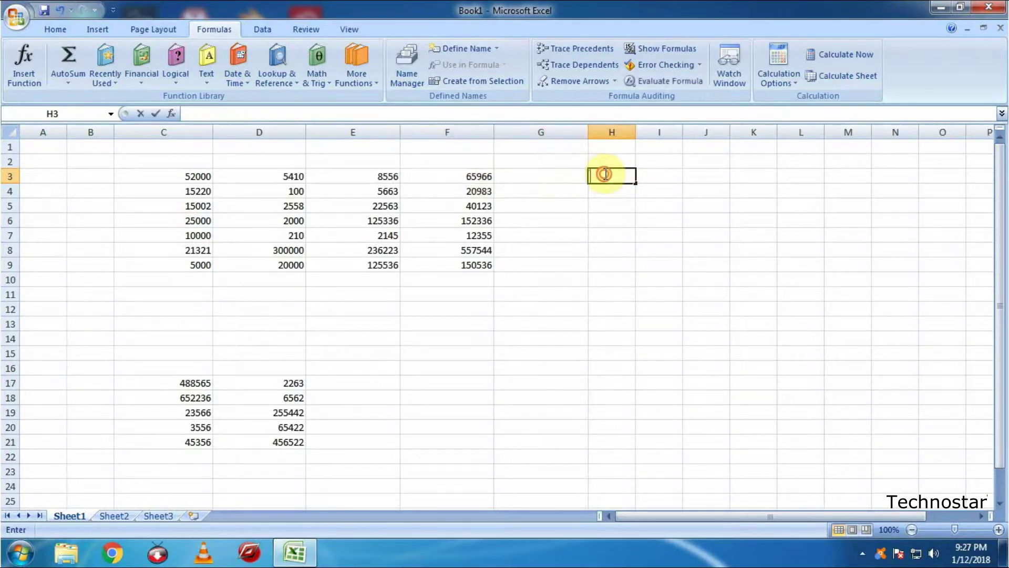
Step: Move the row 3 total from F3 over to G3 and then back into F3
click(479, 178)
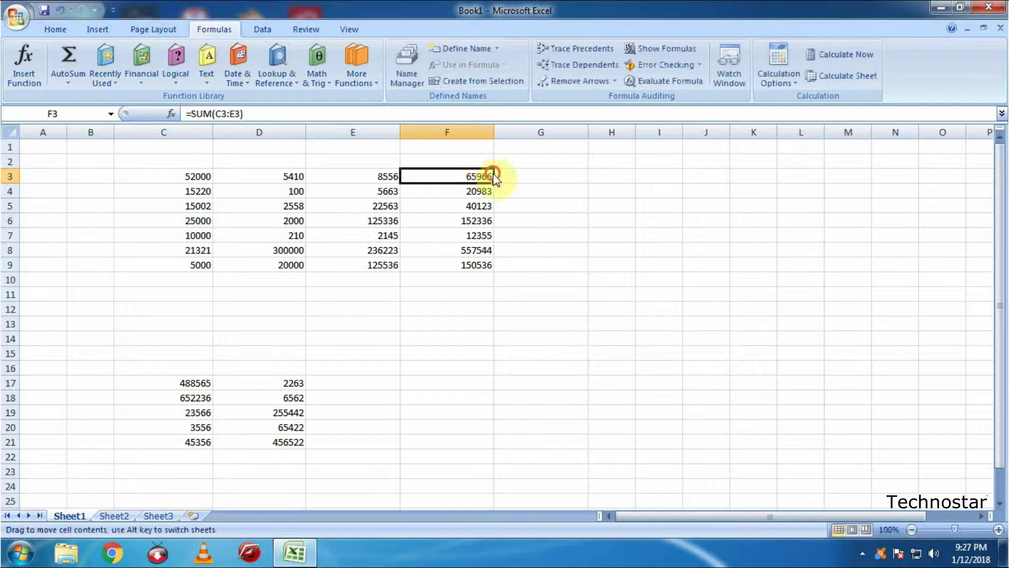
mouse_move(493, 176)
mouse_down()
mouse_move(514, 174)
mouse_move(475, 178)
mouse_up()
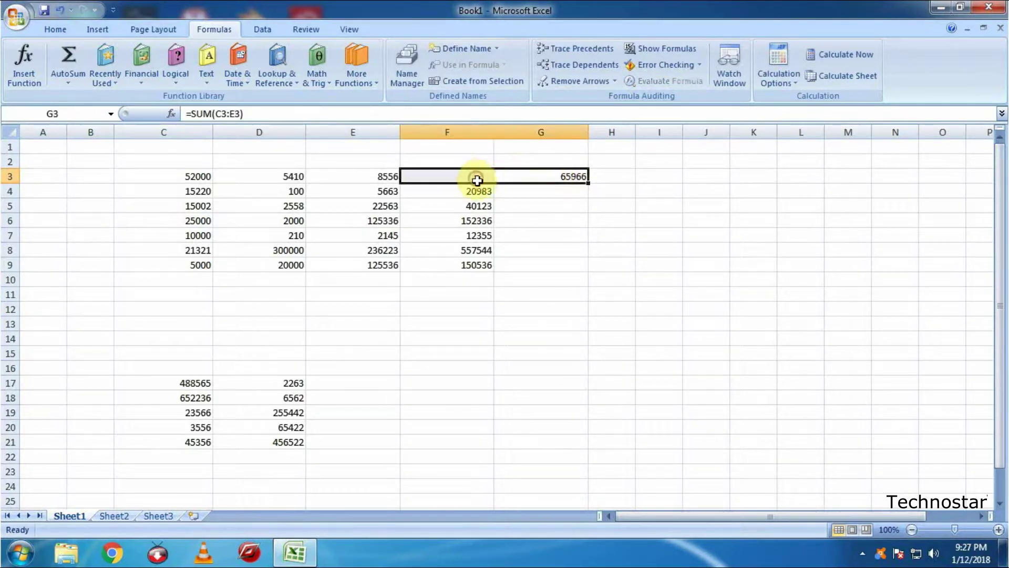
click(533, 209)
click(557, 178)
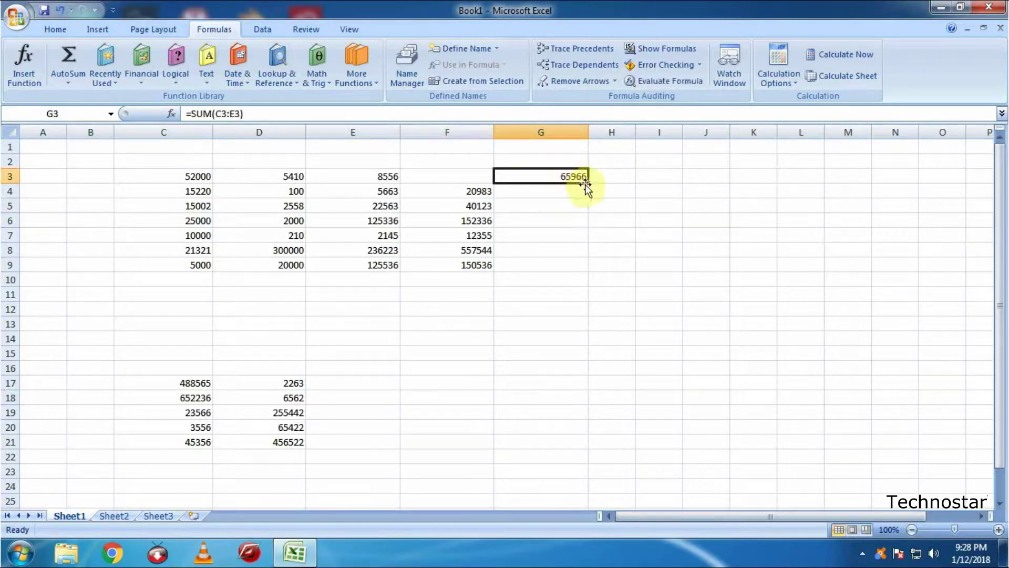
mouse_move(587, 179)
mouse_down()
mouse_move(478, 174)
mouse_move(520, 172)
mouse_up()
click(569, 218)
click(482, 174)
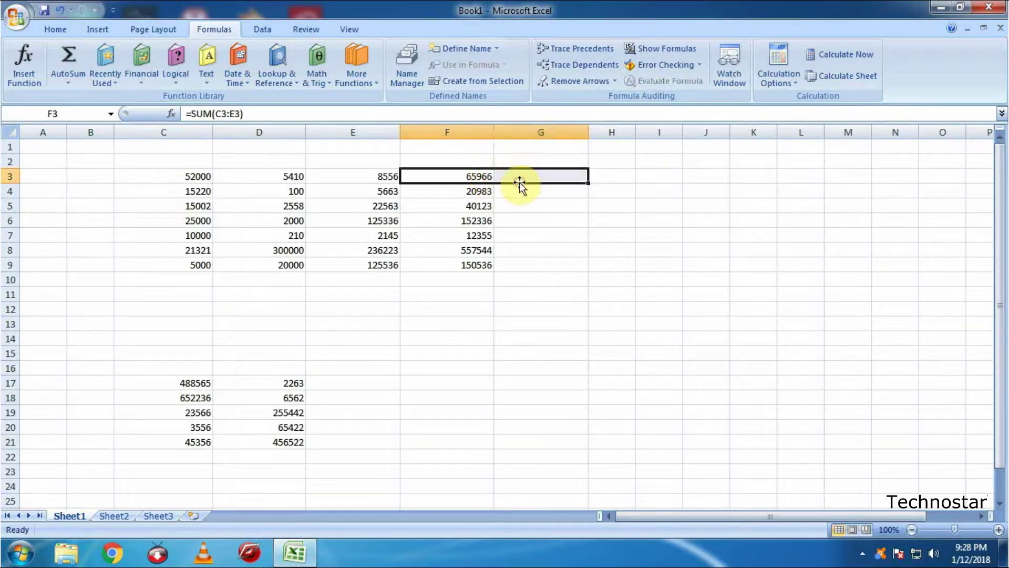
Step: Edit F3 to =SUM(C3:E3)*10 and fill it down to F9, making F3 659660
double_click(474, 177)
text(*10)
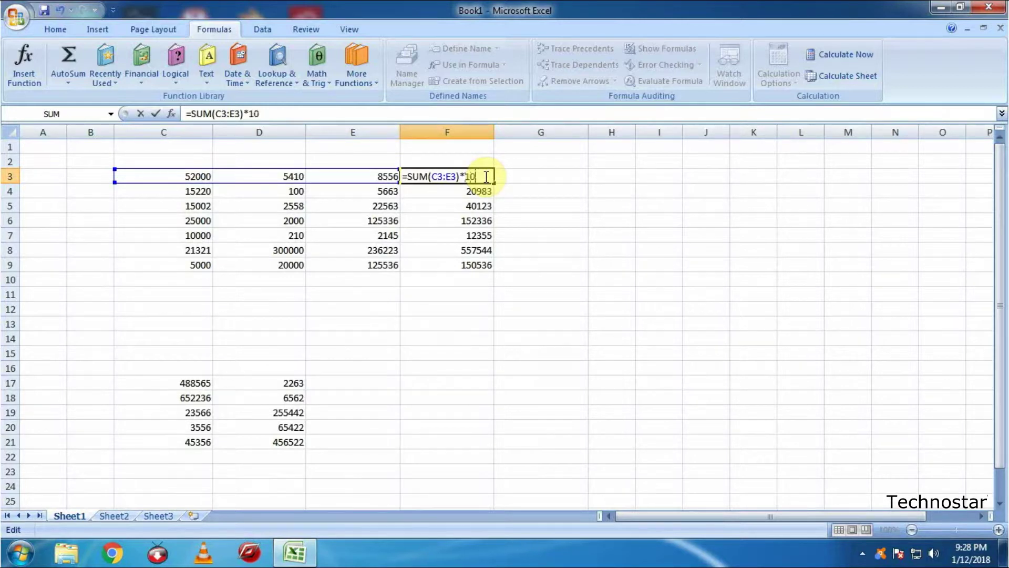
key(Return)
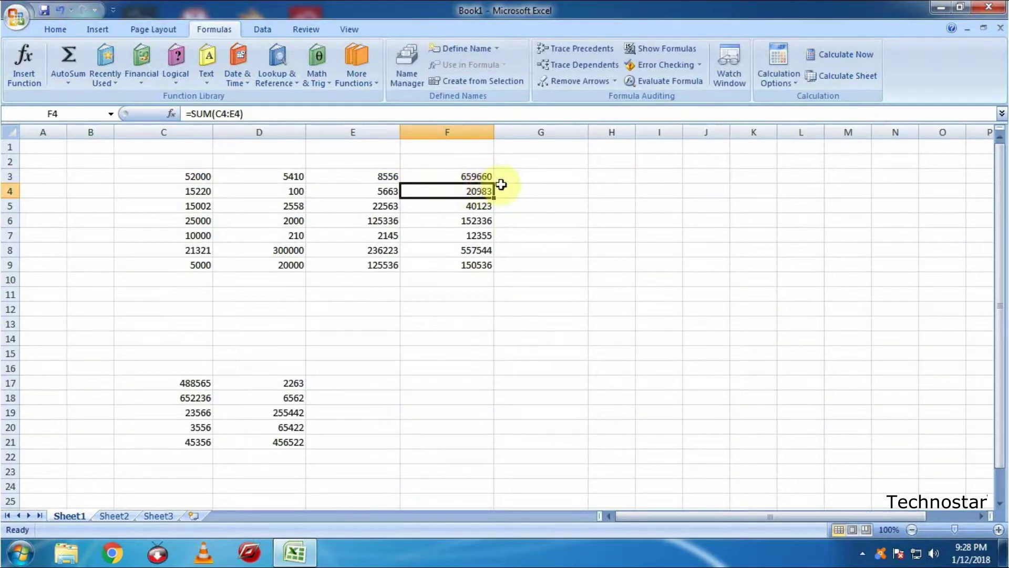
click(486, 176)
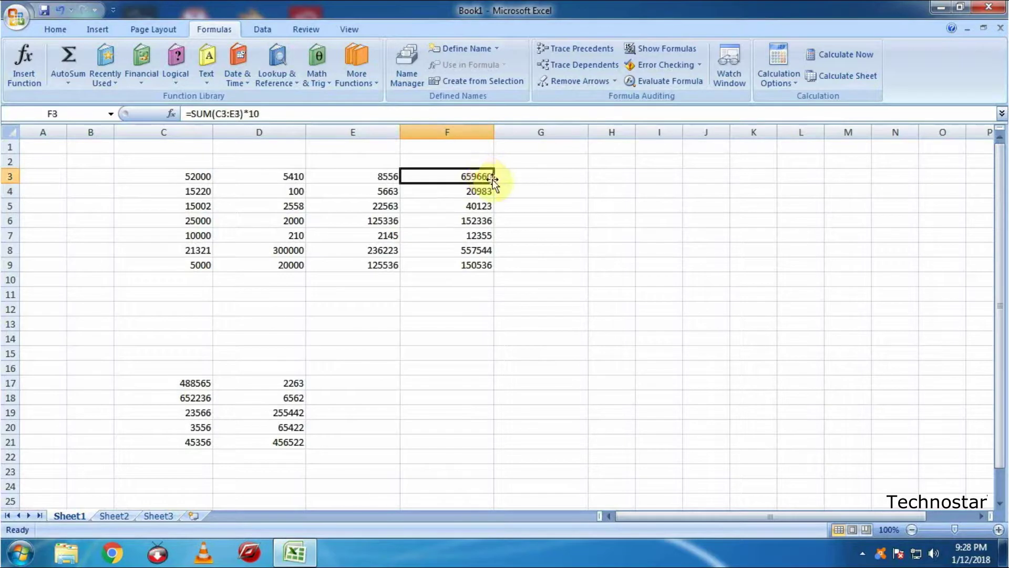
drag(494, 183, 495, 270)
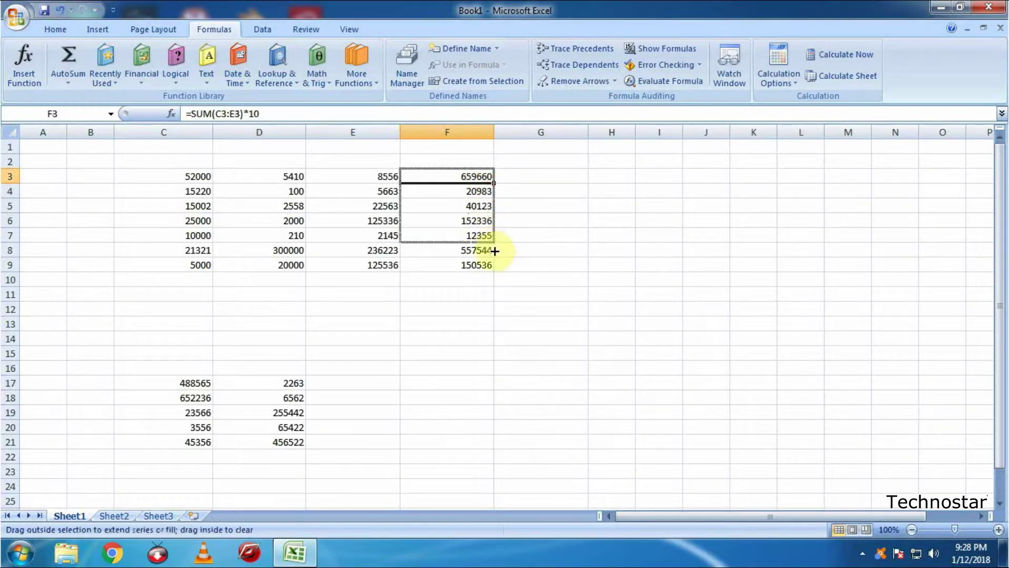
click(497, 323)
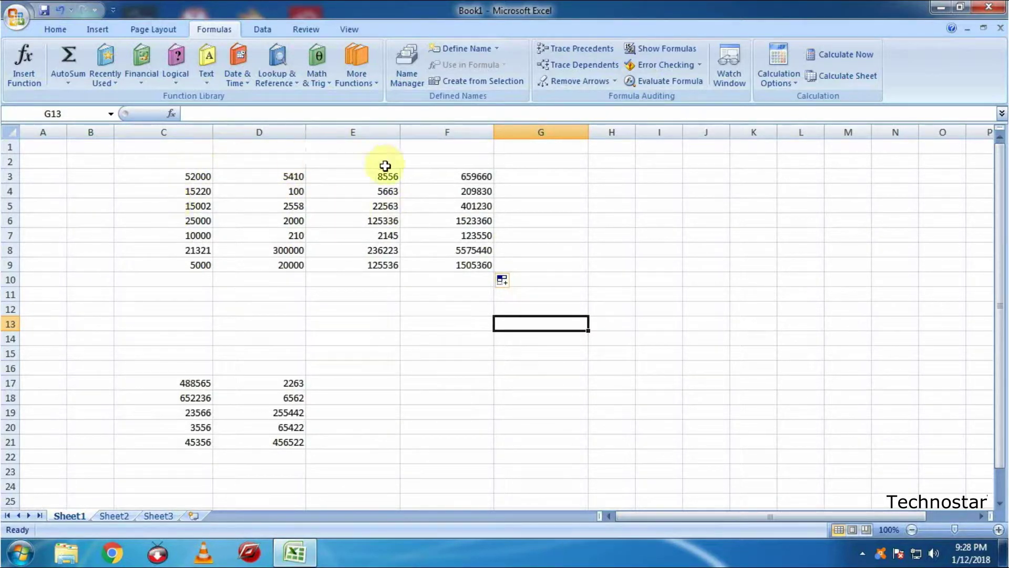
Step: Change D3 from 5410 to 2563 so F3 recalculates to 631190
click(281, 175)
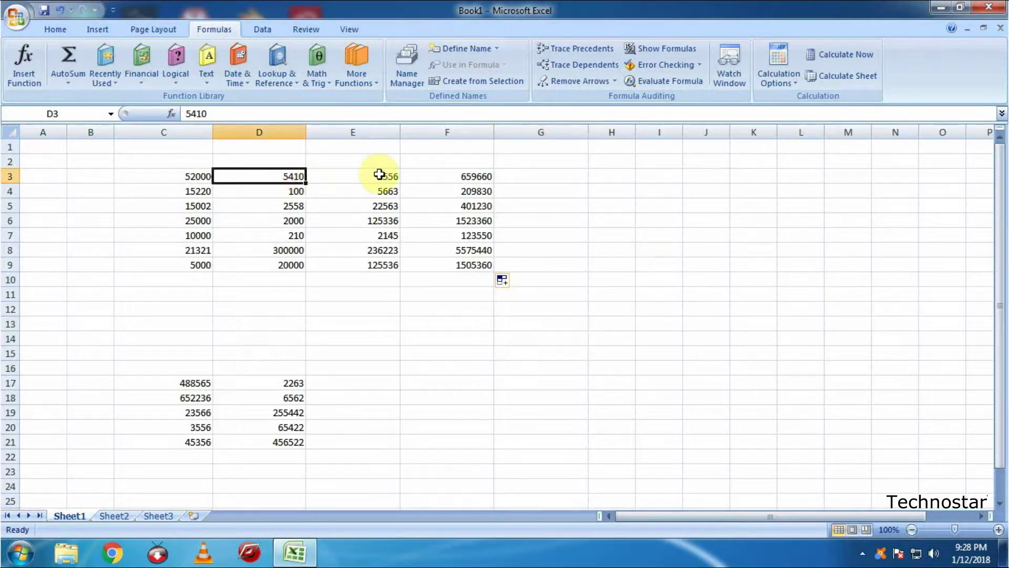
text(2563)
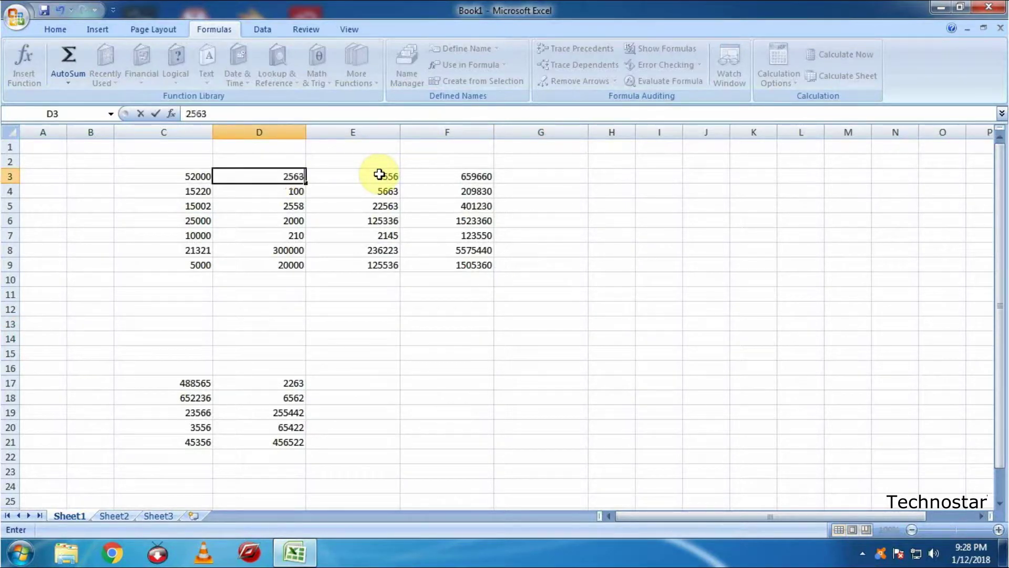
key(Return)
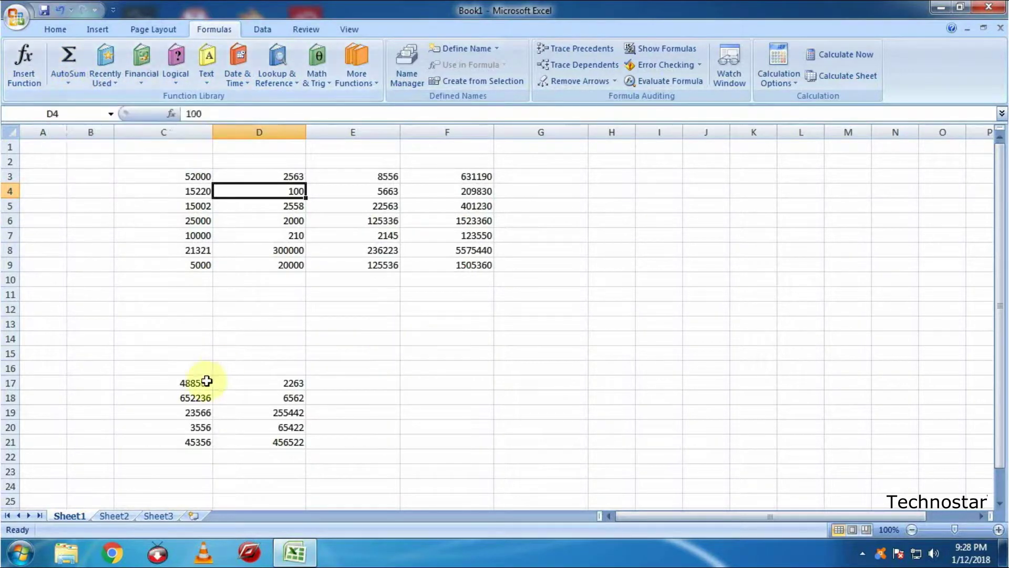
Step: Put the AutoSum Max of row 17's values into E17, giving 488565
drag(189, 383, 340, 383)
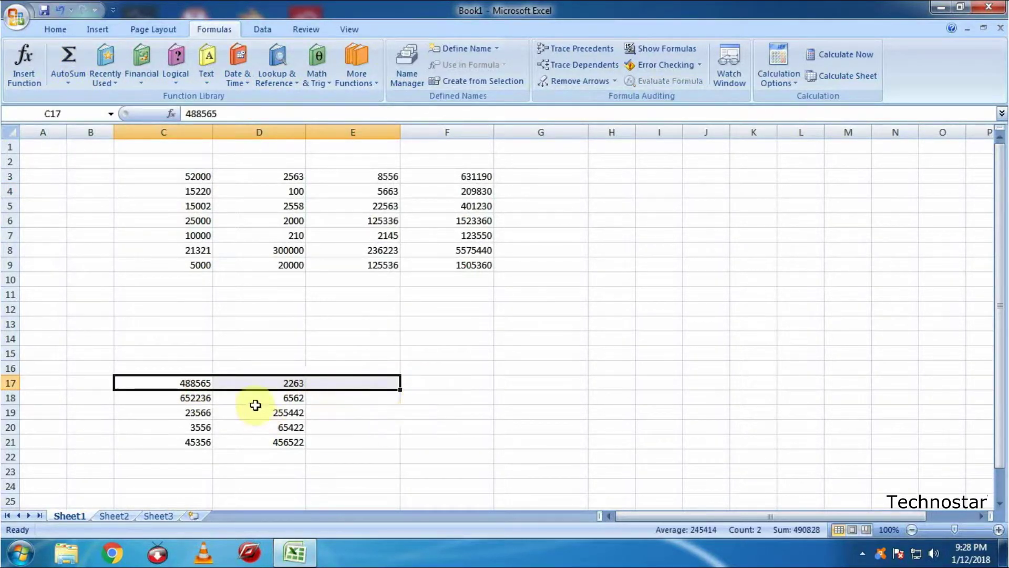
click(68, 83)
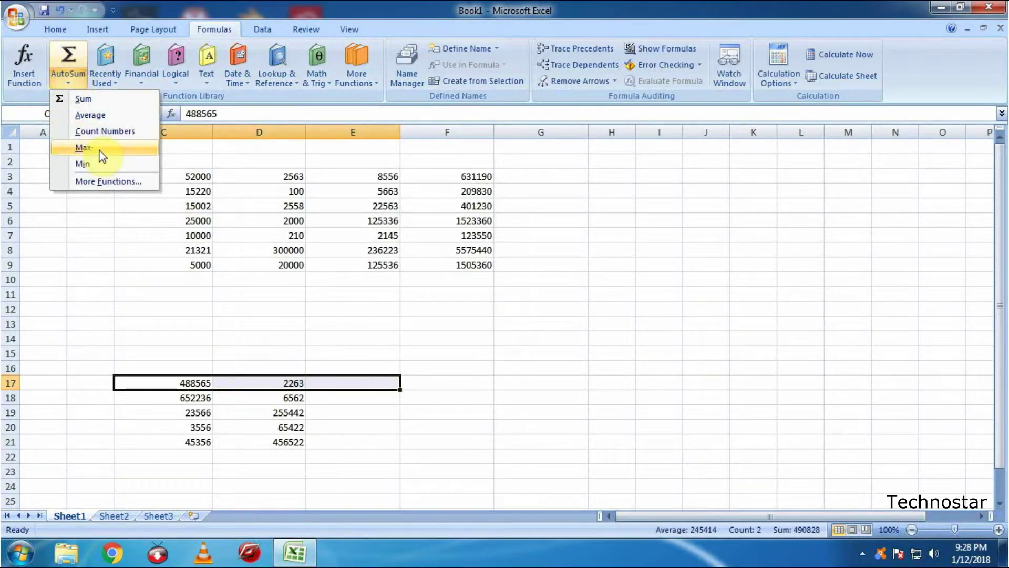
click(99, 150)
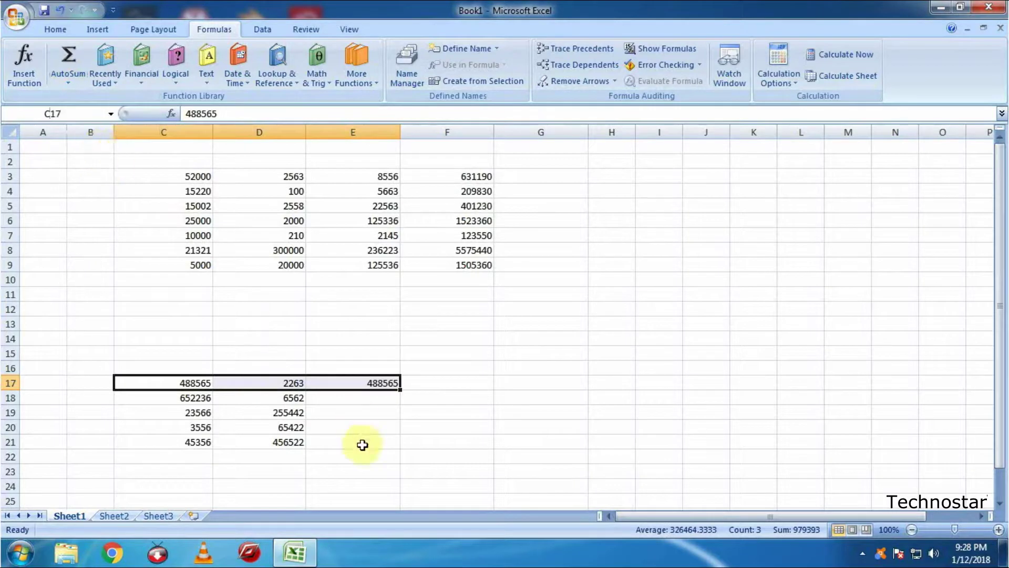
Step: Put the AutoSum Min of row 18's values into E18, giving 6562, then select C19:E19
drag(198, 399, 354, 399)
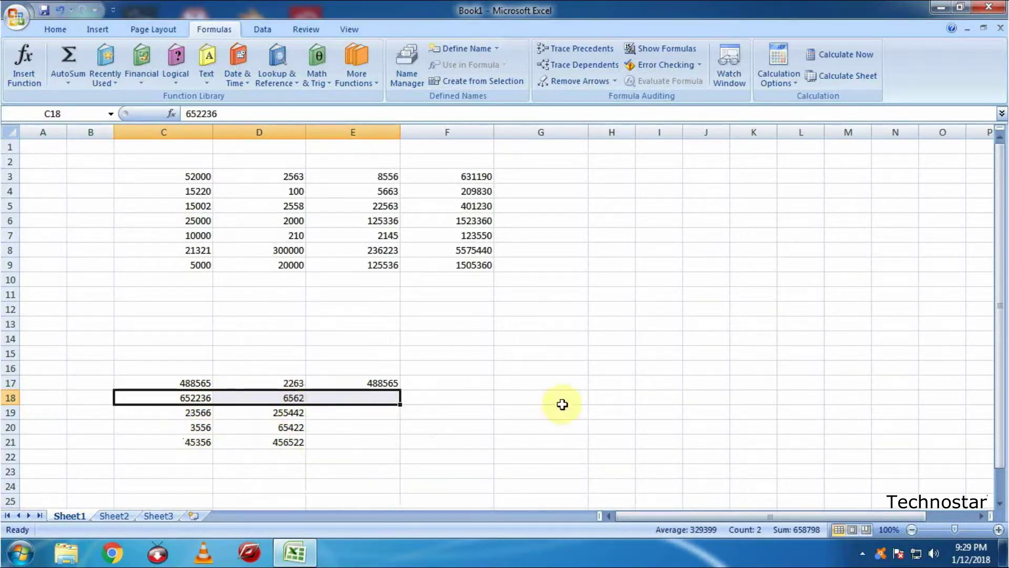
click(71, 80)
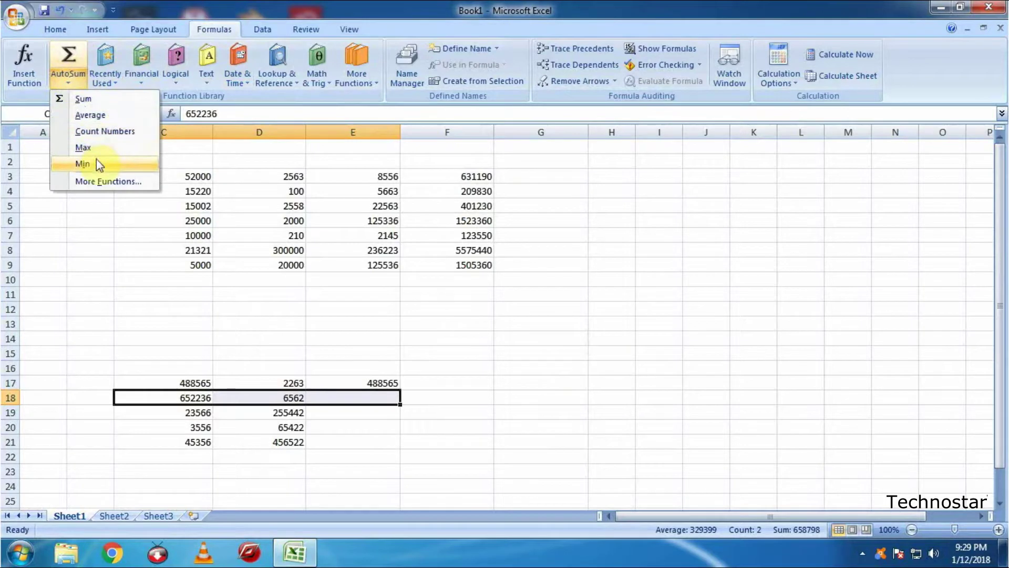
click(105, 164)
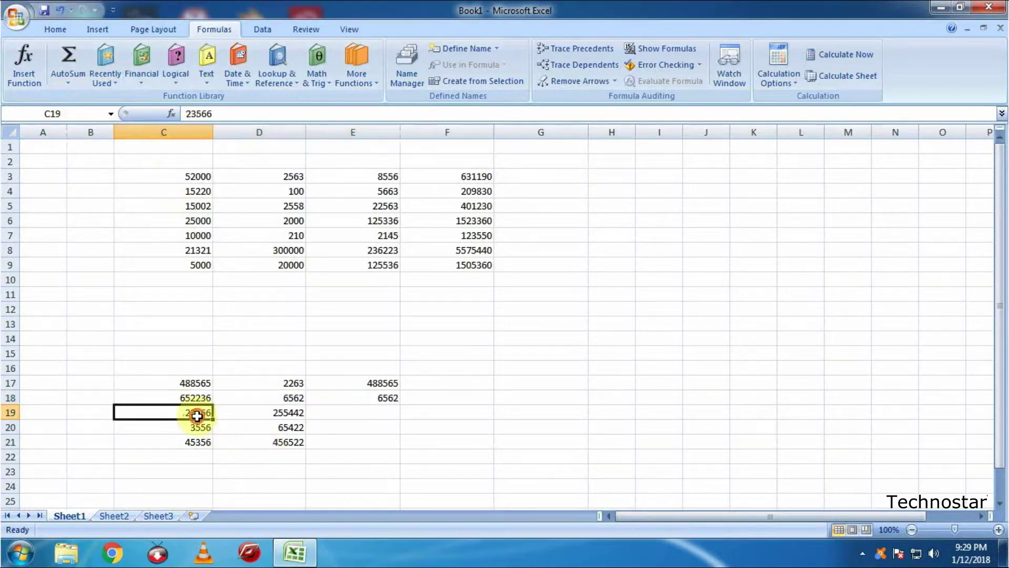
drag(198, 412, 394, 416)
click(72, 81)
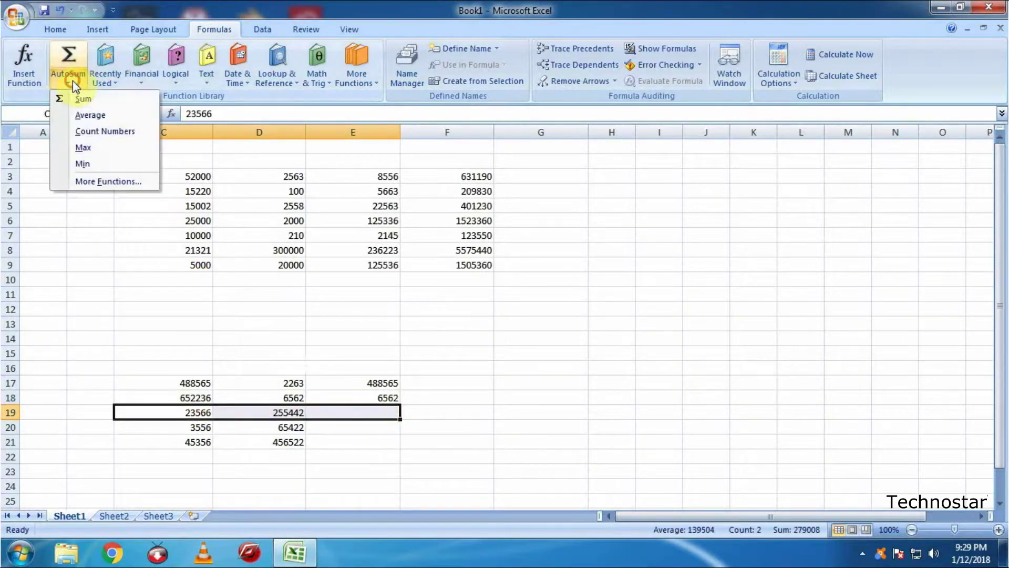
click(109, 183)
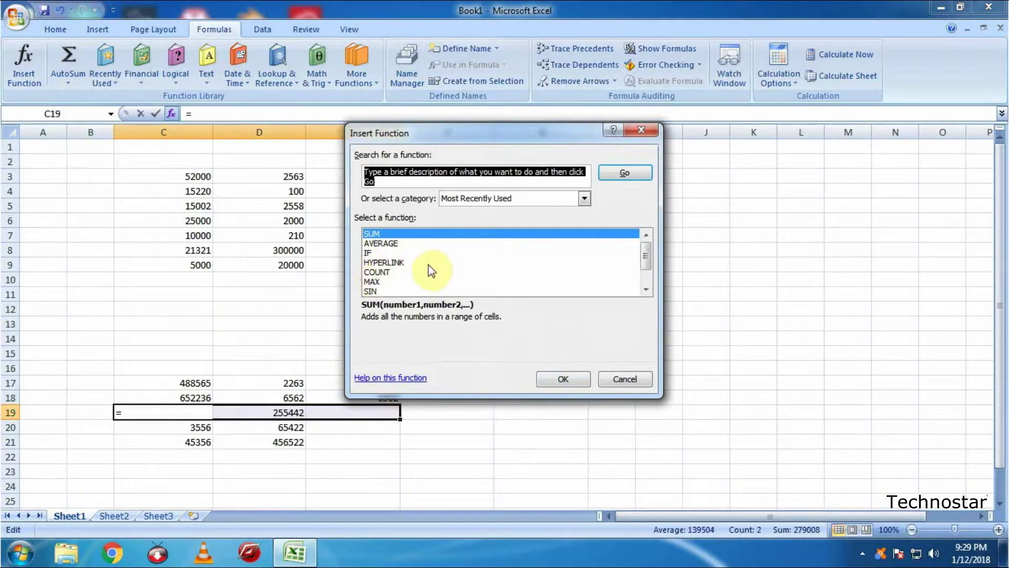
scroll(424, 270, down, 1)
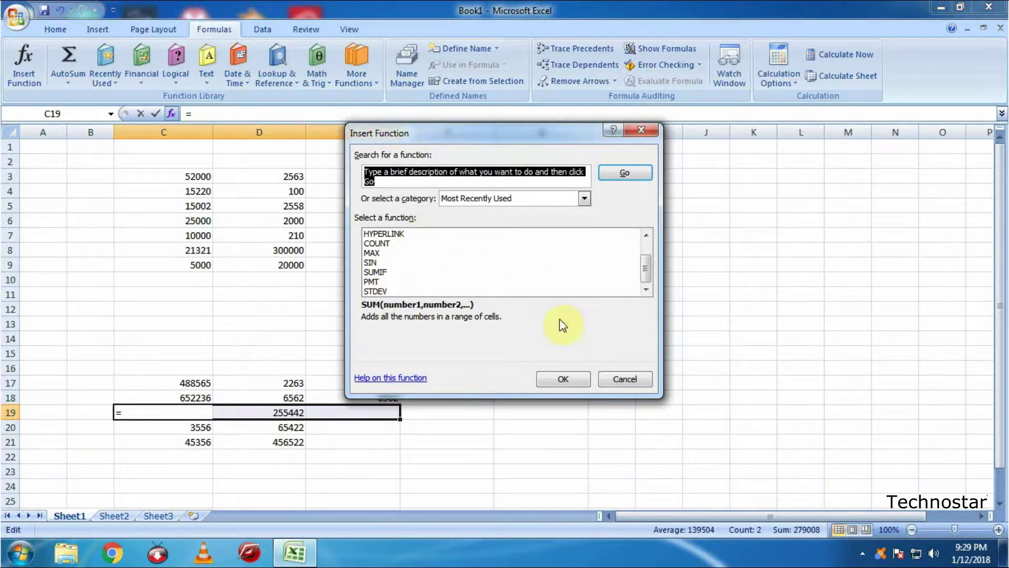
click(559, 380)
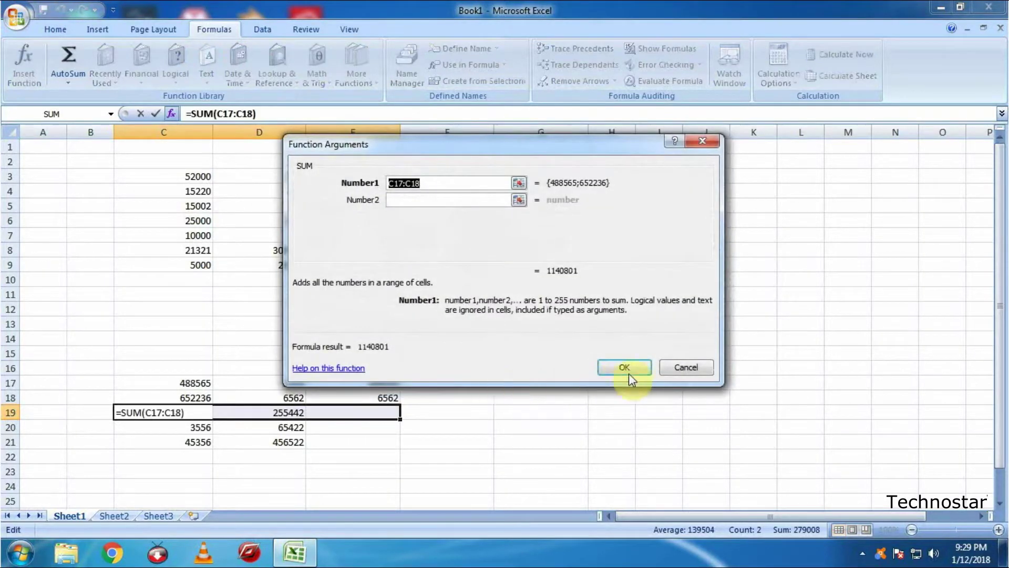
click(703, 141)
Step: Start a cell-reference formula in E19 while showing the Insert commands
click(370, 412)
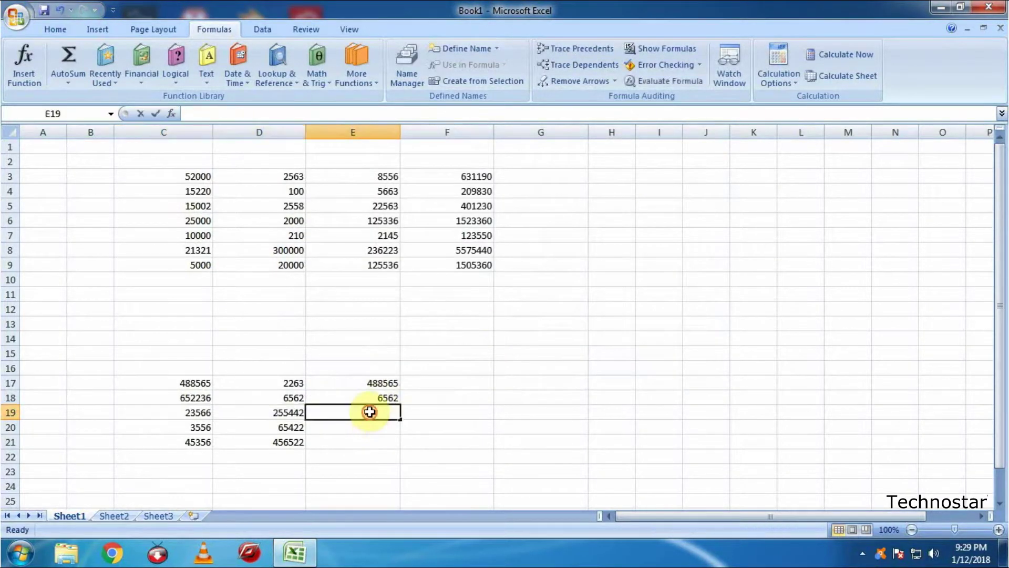
double_click(369, 412)
text(=)
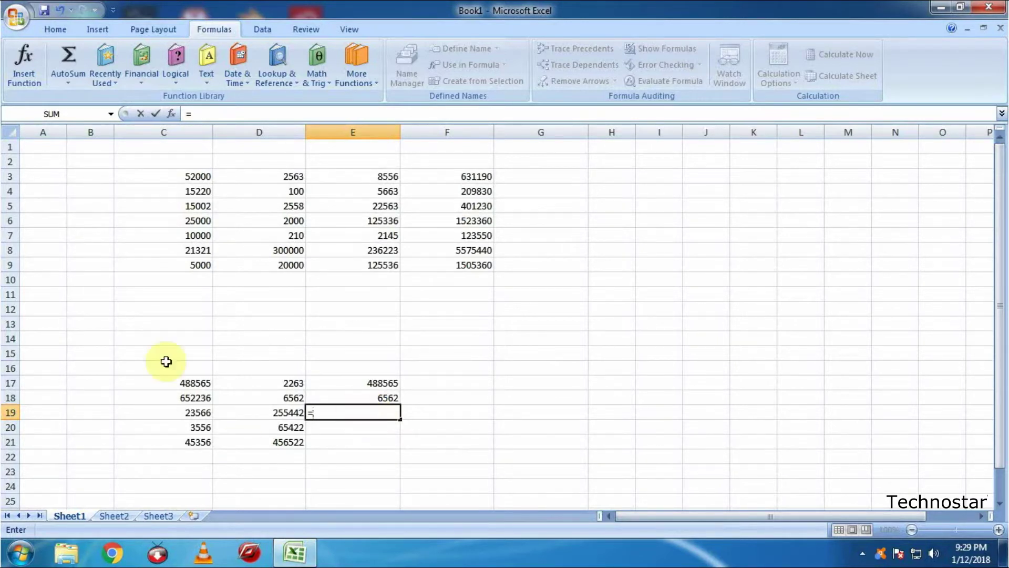
click(98, 29)
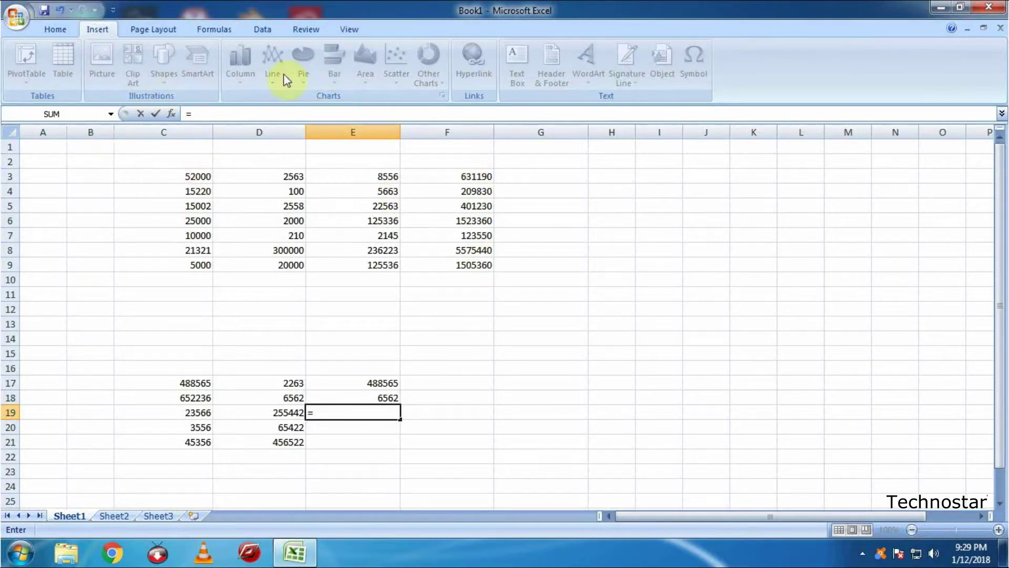
click(559, 221)
click(689, 279)
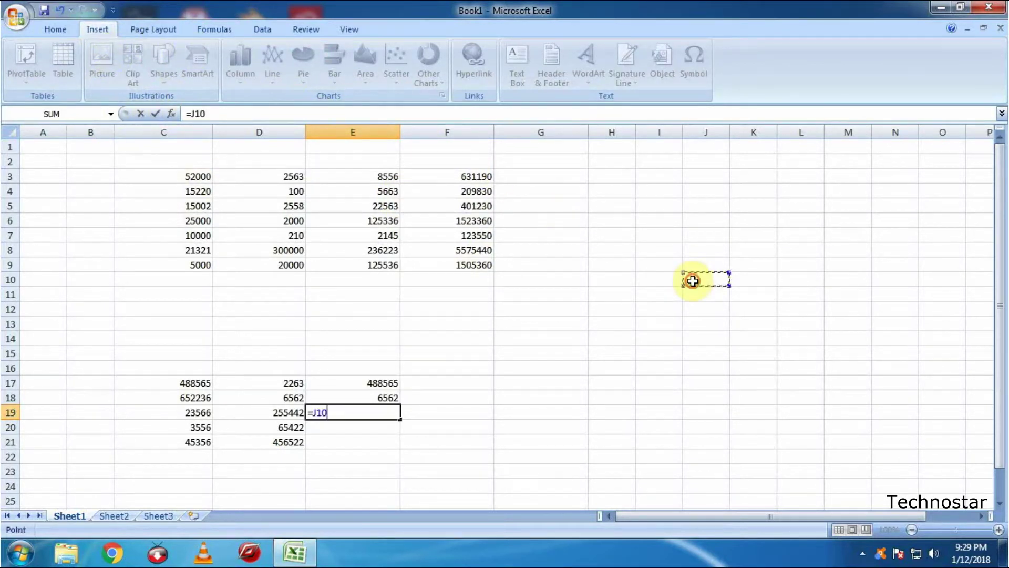
click(663, 294)
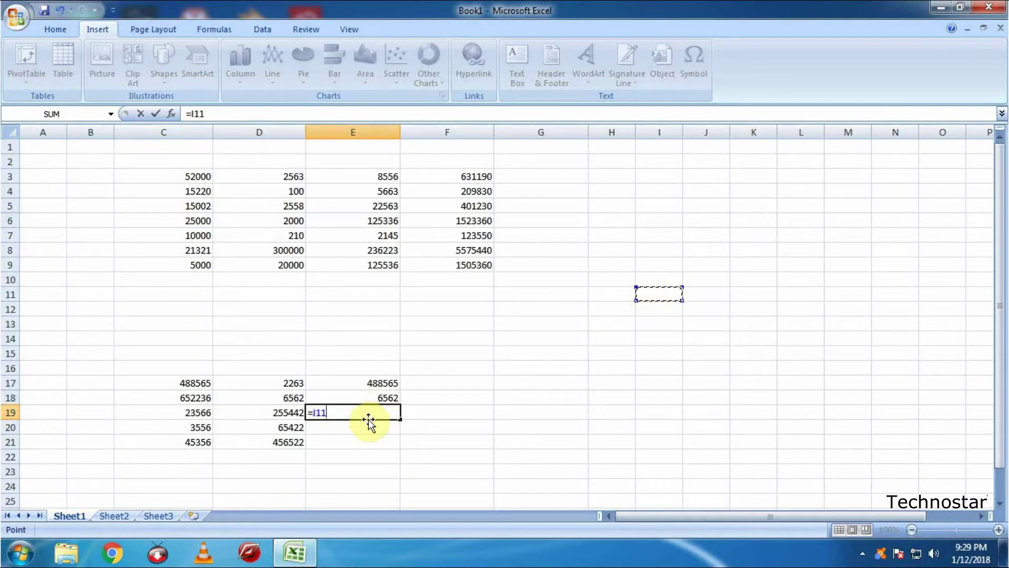
Step: Clear the half-typed formula so E19 stays blank and select G13
key(BackSpace)
key(BackSpace)
key(BackSpace)
key(BackSpace)
click(527, 319)
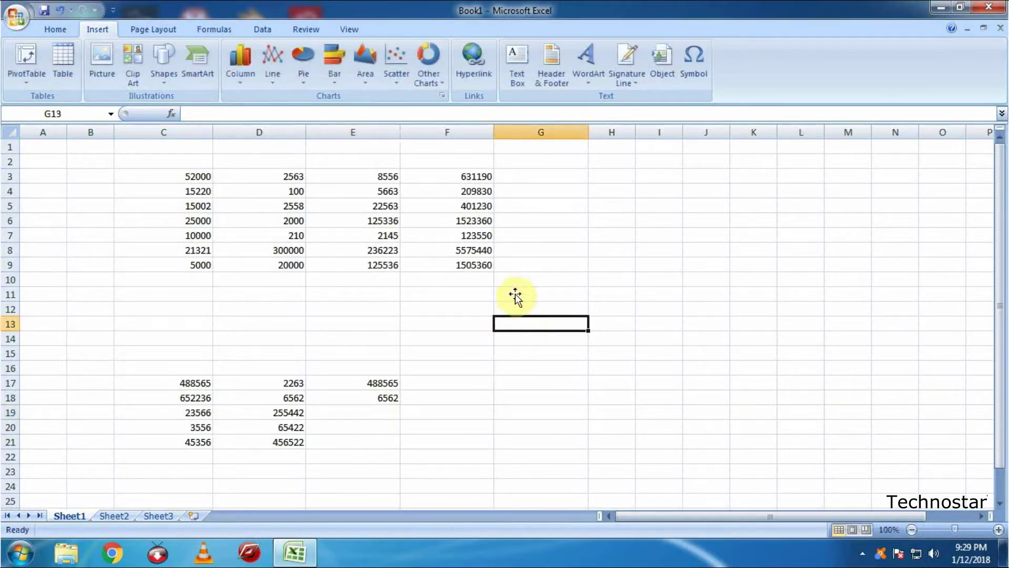
click(169, 82)
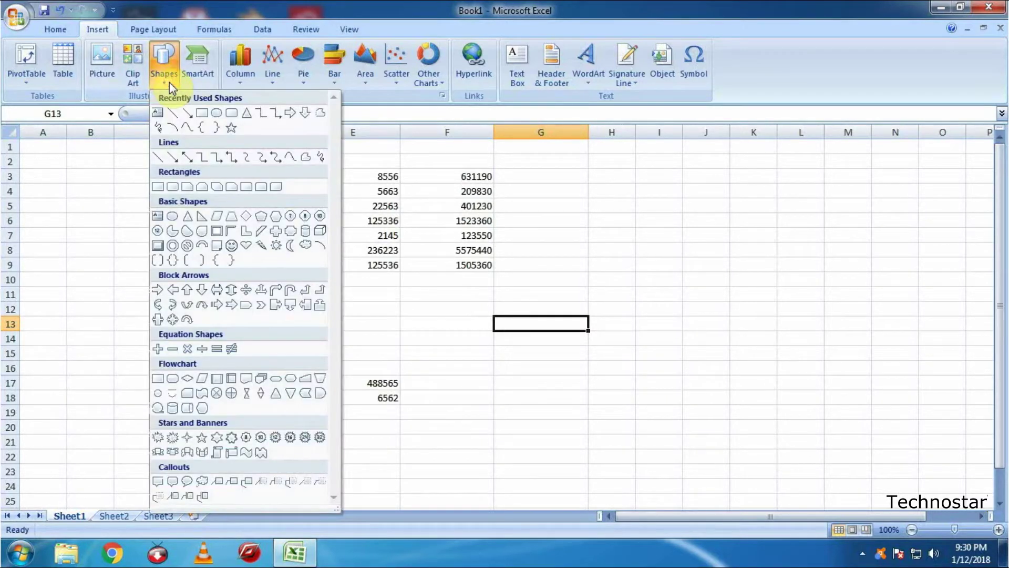
click(170, 82)
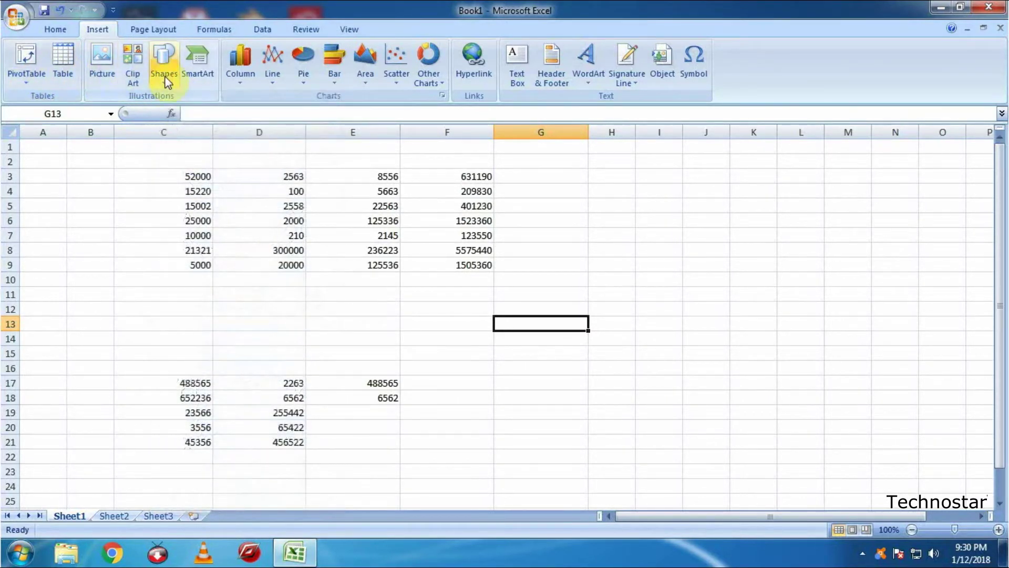
click(307, 61)
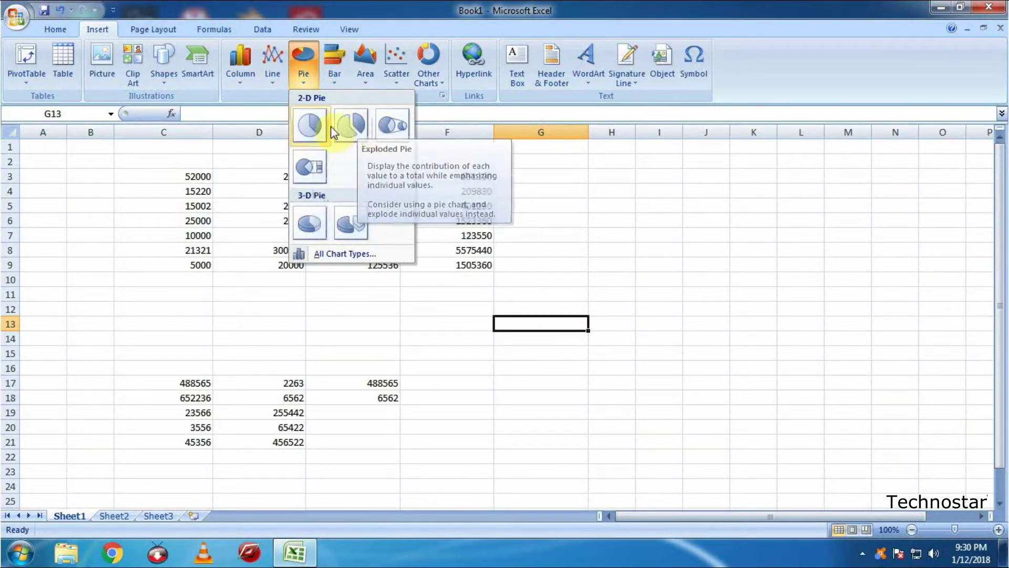
click(308, 127)
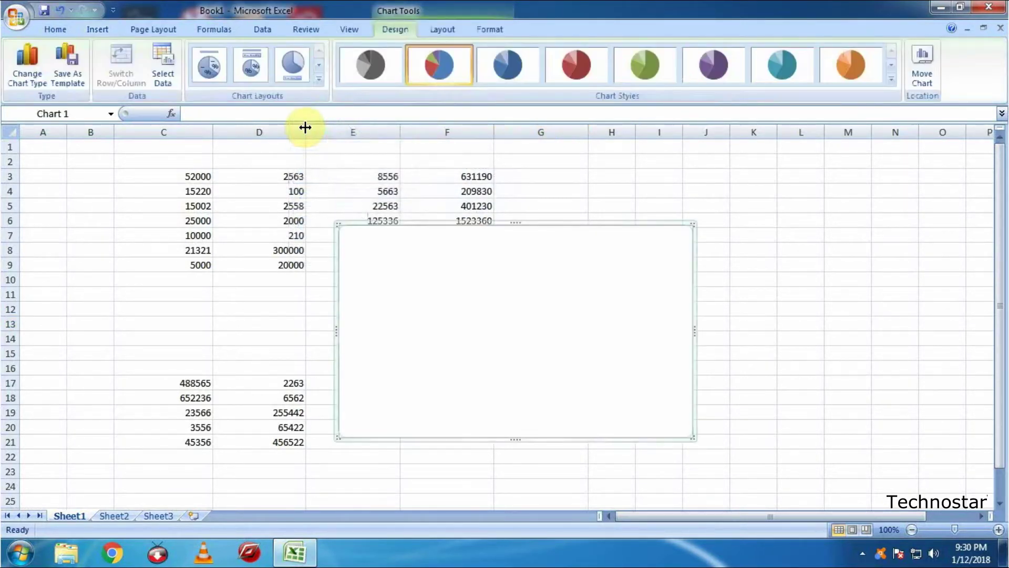
mouse_move(498, 313)
mouse_down()
mouse_move(678, 359)
mouse_move(683, 321)
mouse_up()
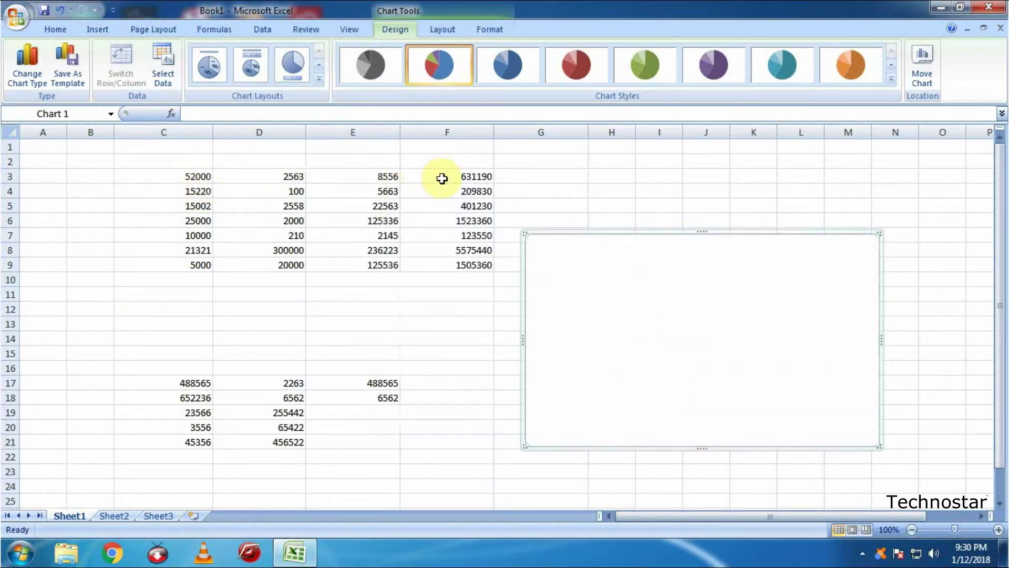
drag(440, 176, 454, 269)
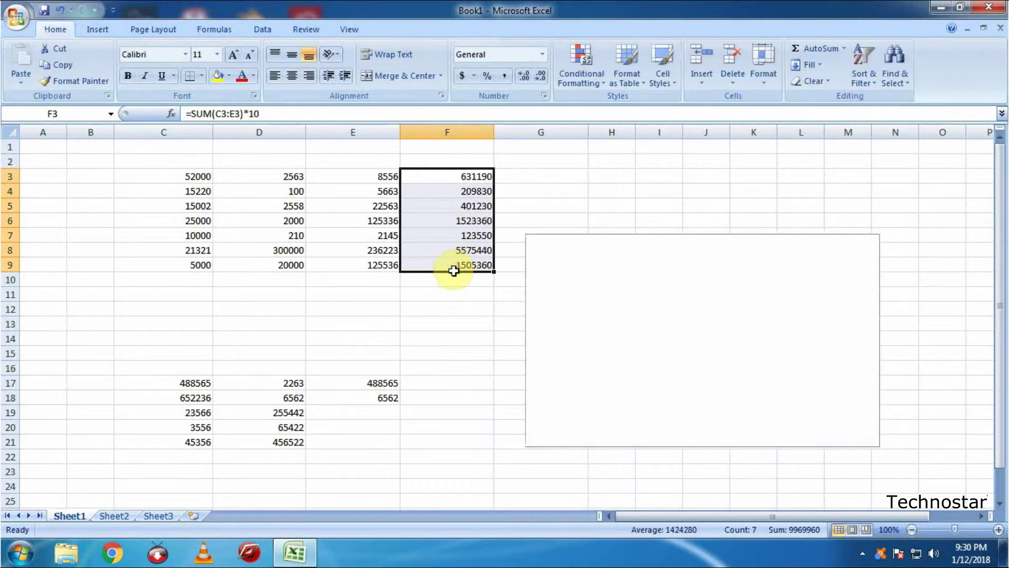
key(Return)
click(530, 186)
click(566, 307)
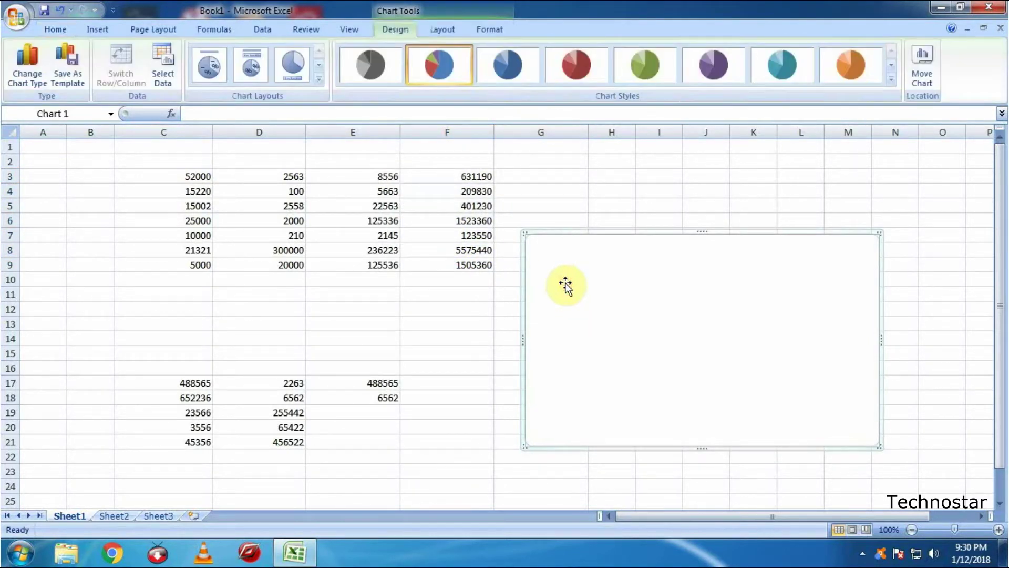
right_click(564, 282)
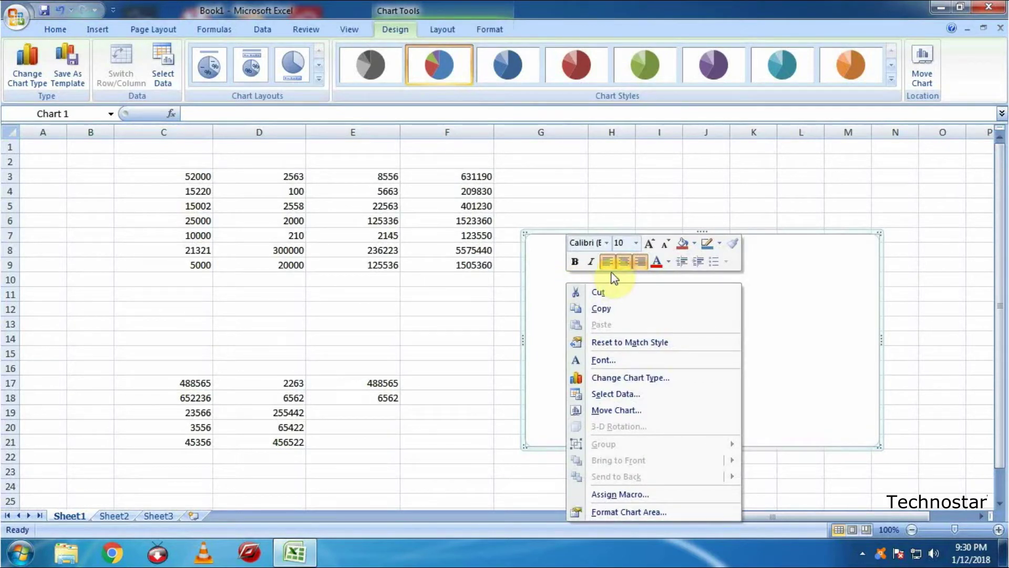
click(766, 366)
key(Delete)
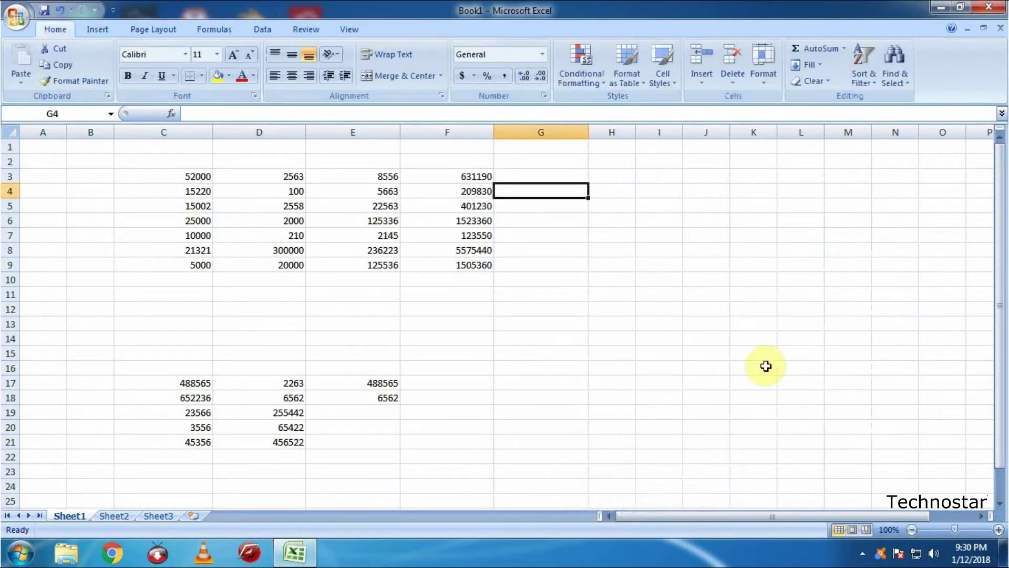
Step: Insert a 2-D pie chart of the table and move it right beside the data
click(98, 29)
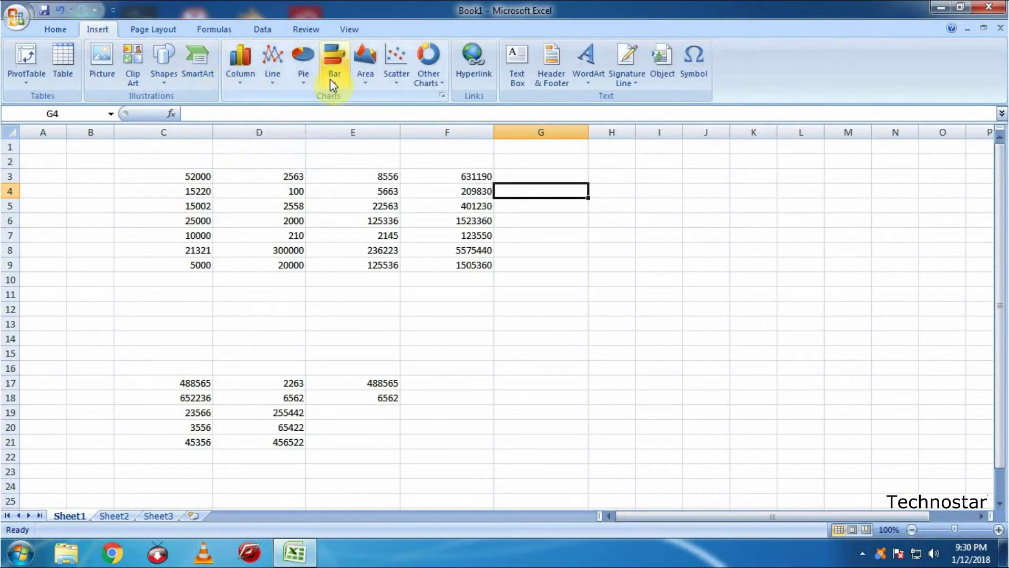
click(307, 79)
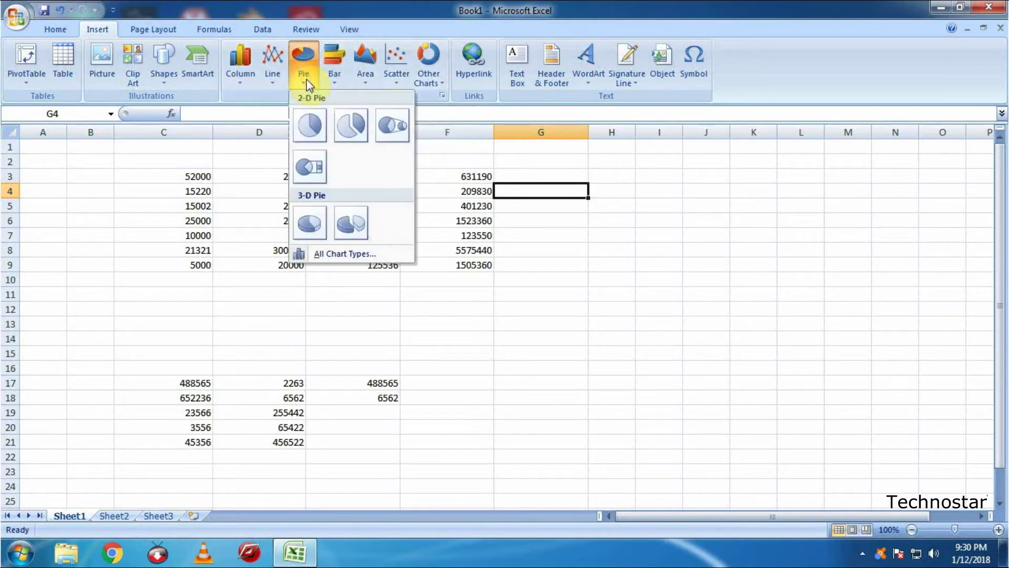
click(302, 131)
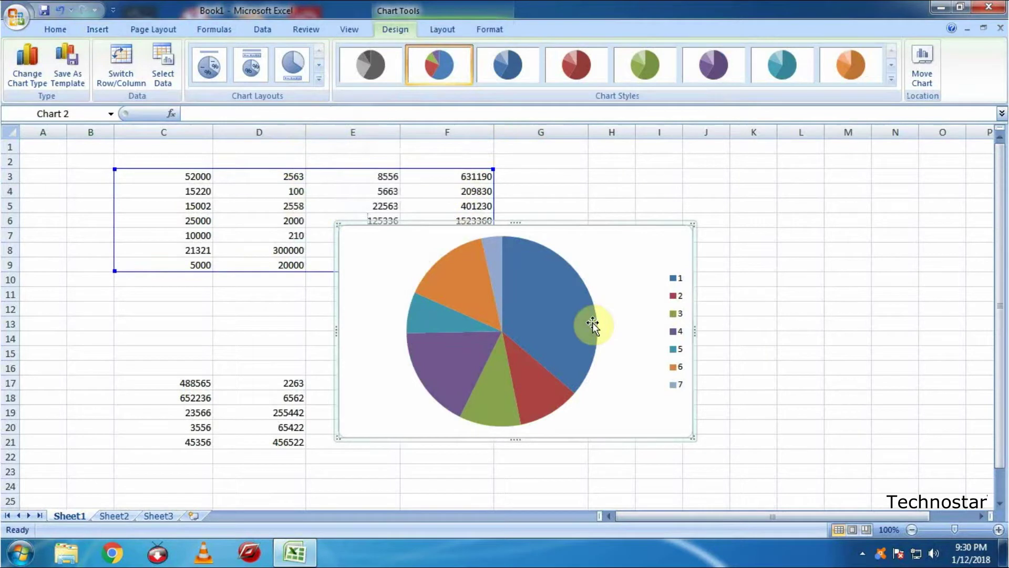
drag(637, 280, 789, 296)
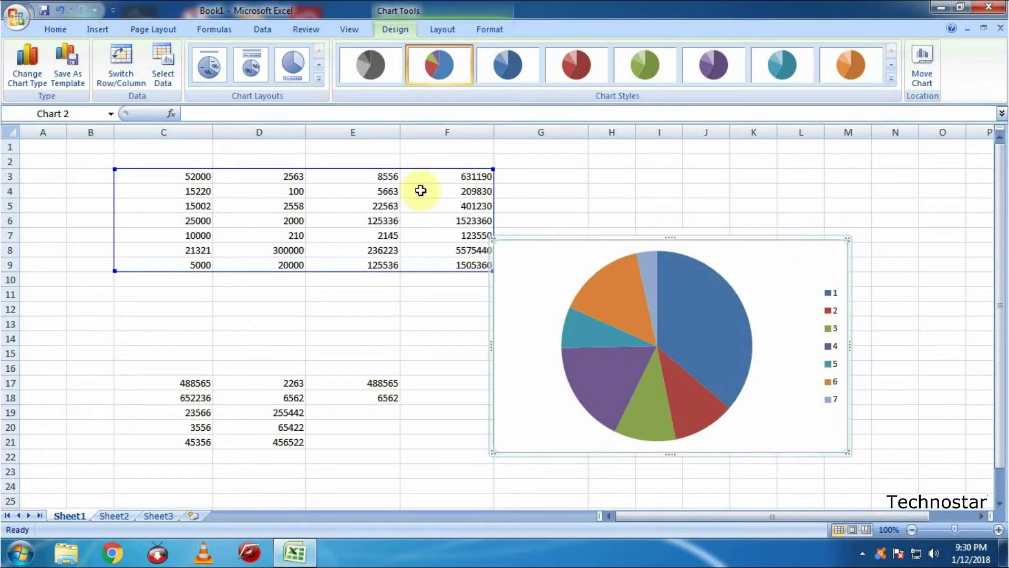
Step: Limit the chart's data range to the column F totals F3:F9
mouse_move(114, 169)
mouse_down()
mouse_move(378, 175)
mouse_move(458, 161)
mouse_up()
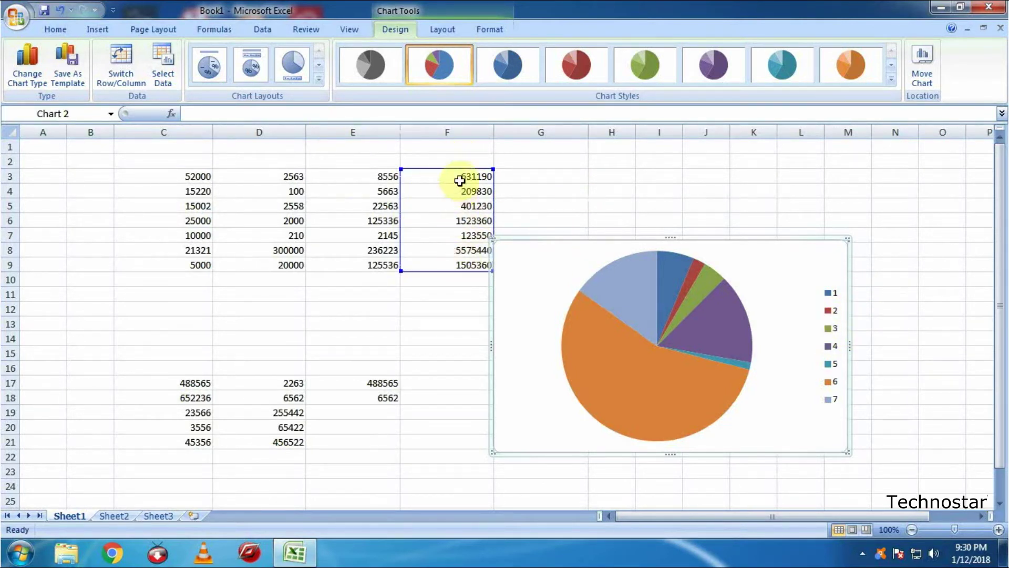
click(460, 180)
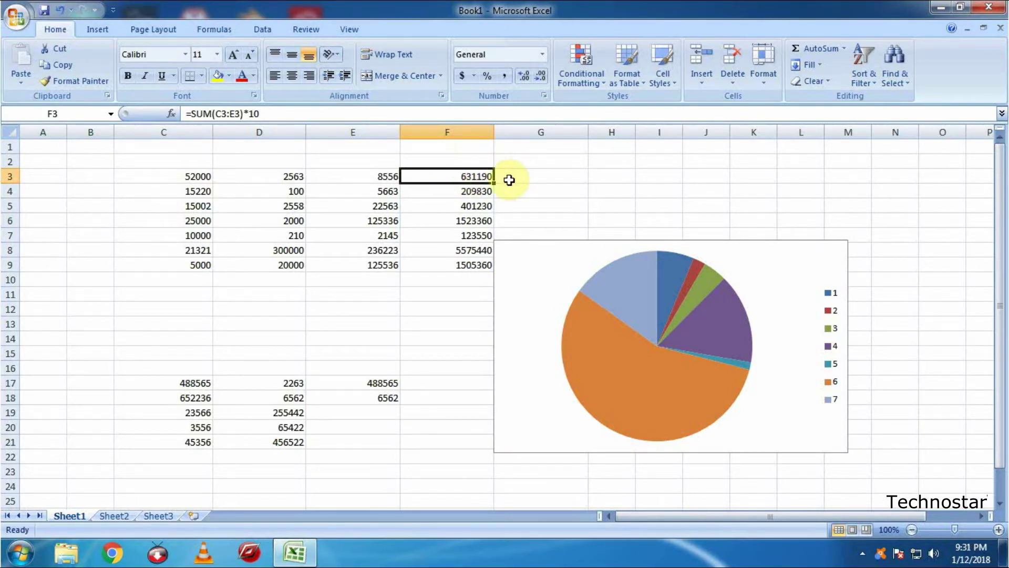
Step: Change D3 to 65526 so F3 becomes 1260820 and the pie chart's row 3 slice grows
click(288, 176)
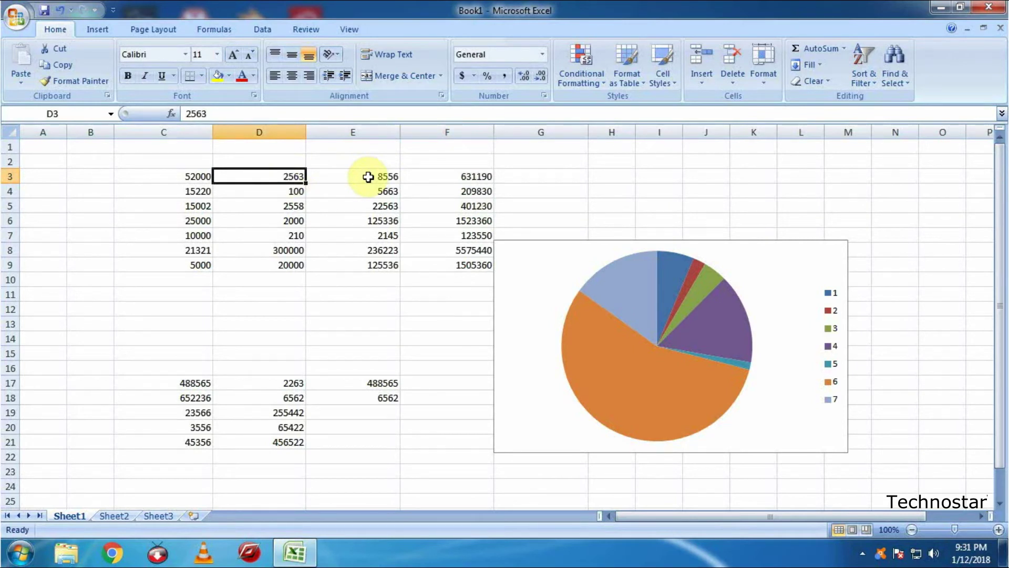
text(65526)
key(Return)
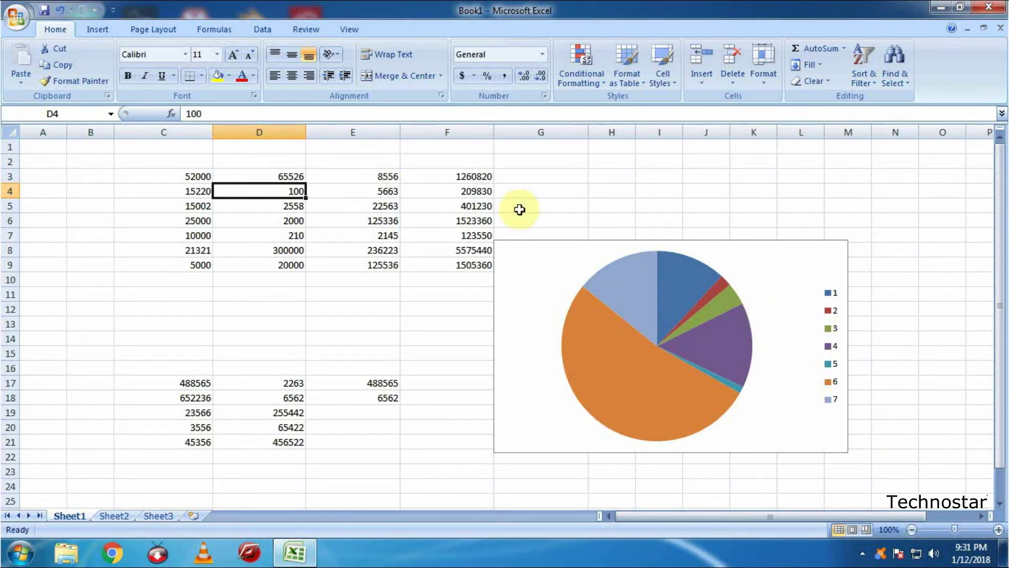
click(98, 30)
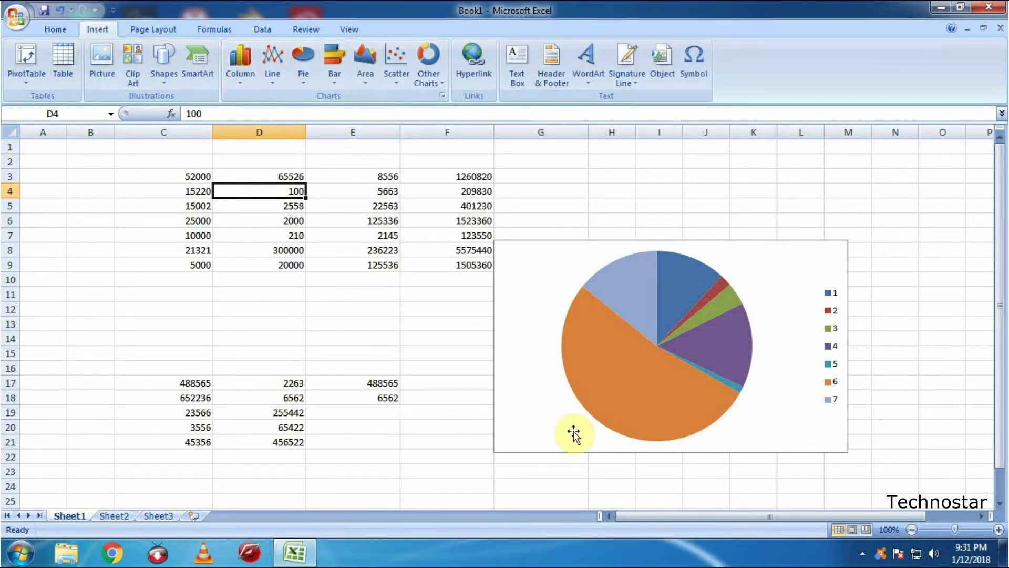
Step: Show the Other Charts gallery with stock, doughnut, bubble and radar types
click(428, 82)
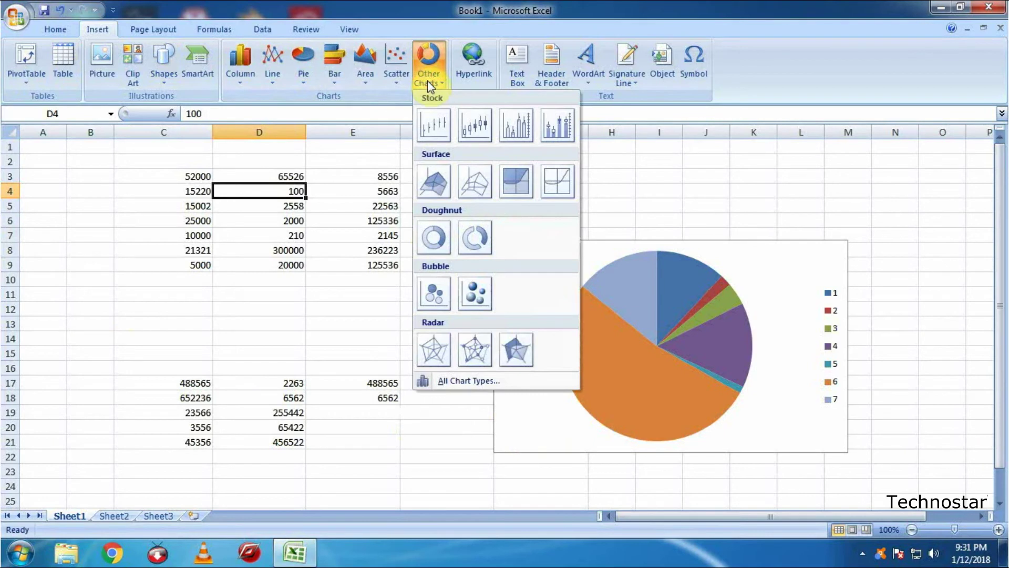